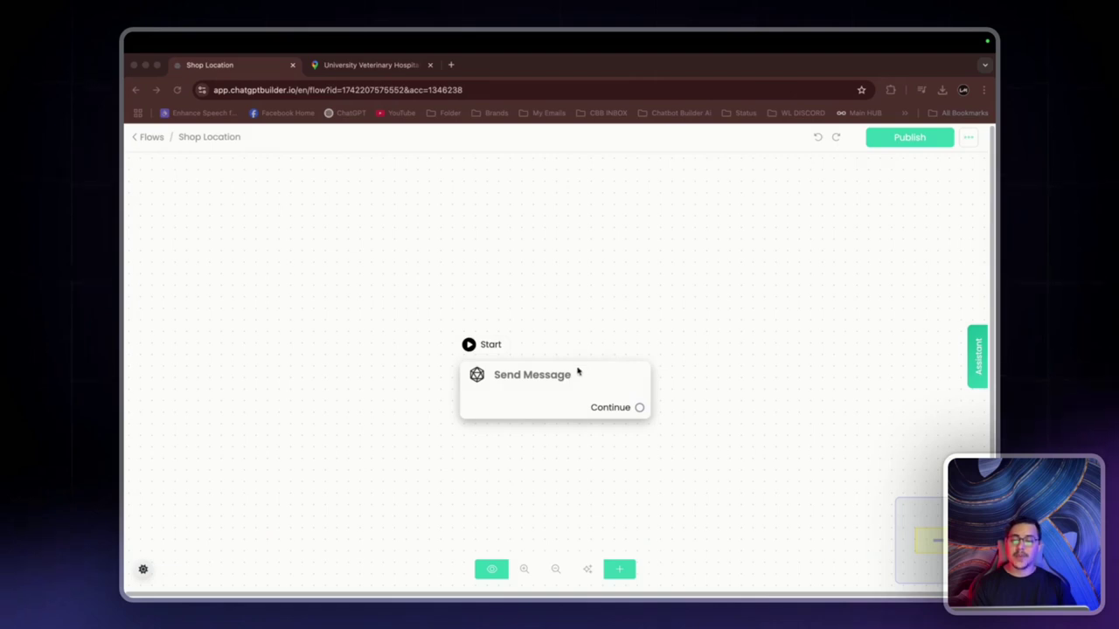
Open the Send Message node for editing and add an image block followed by a text block
click(569, 392)
drag(569, 393, 569, 385)
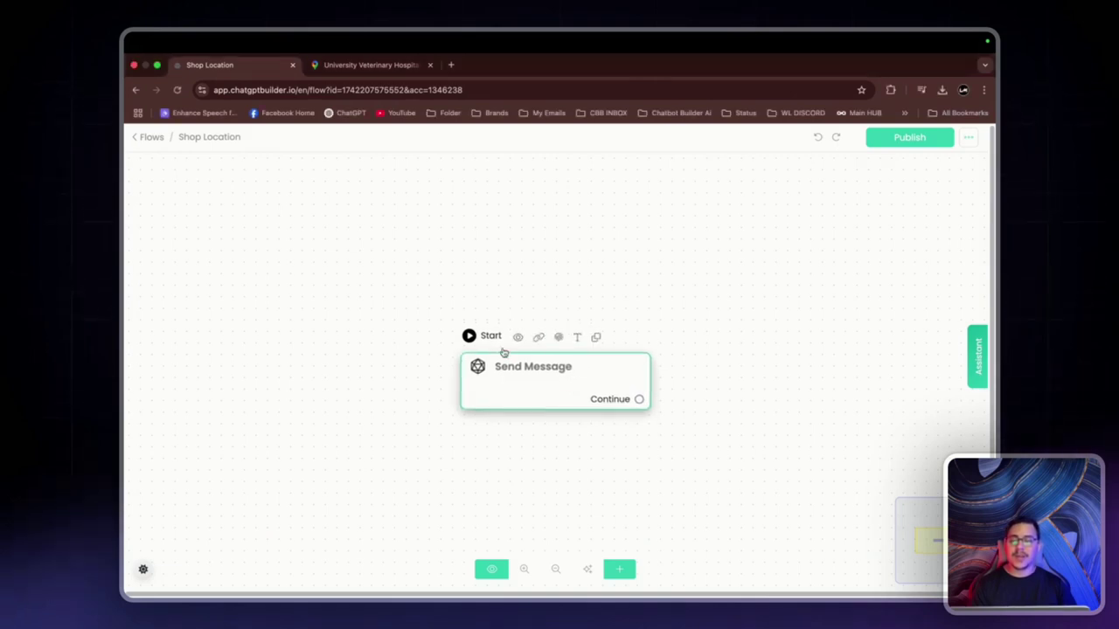
click(545, 379)
click(252, 390)
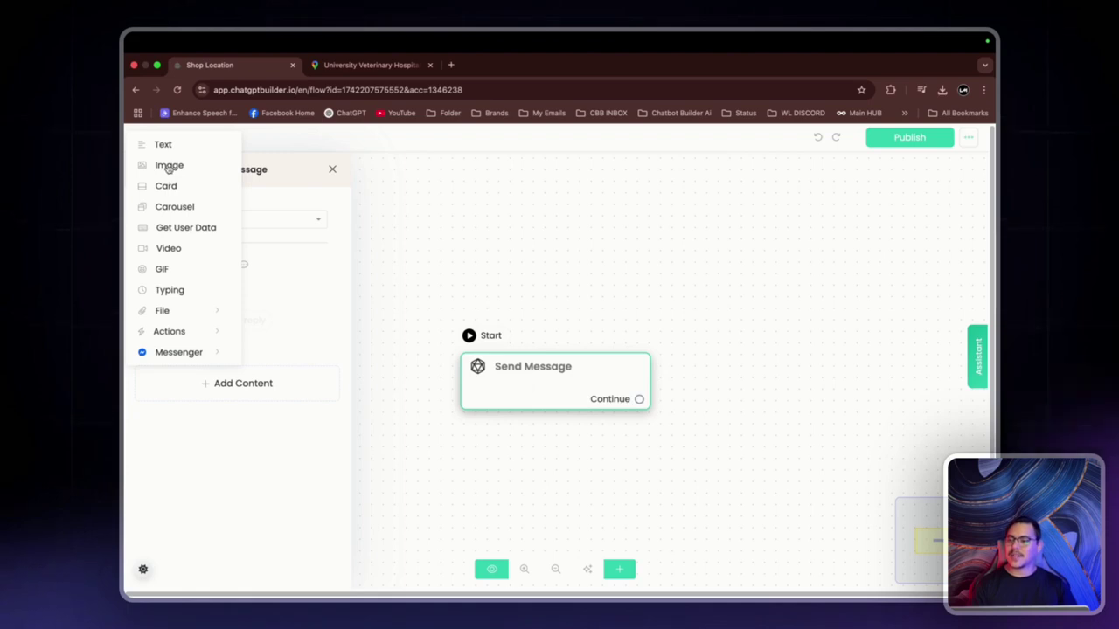
click(170, 166)
click(239, 530)
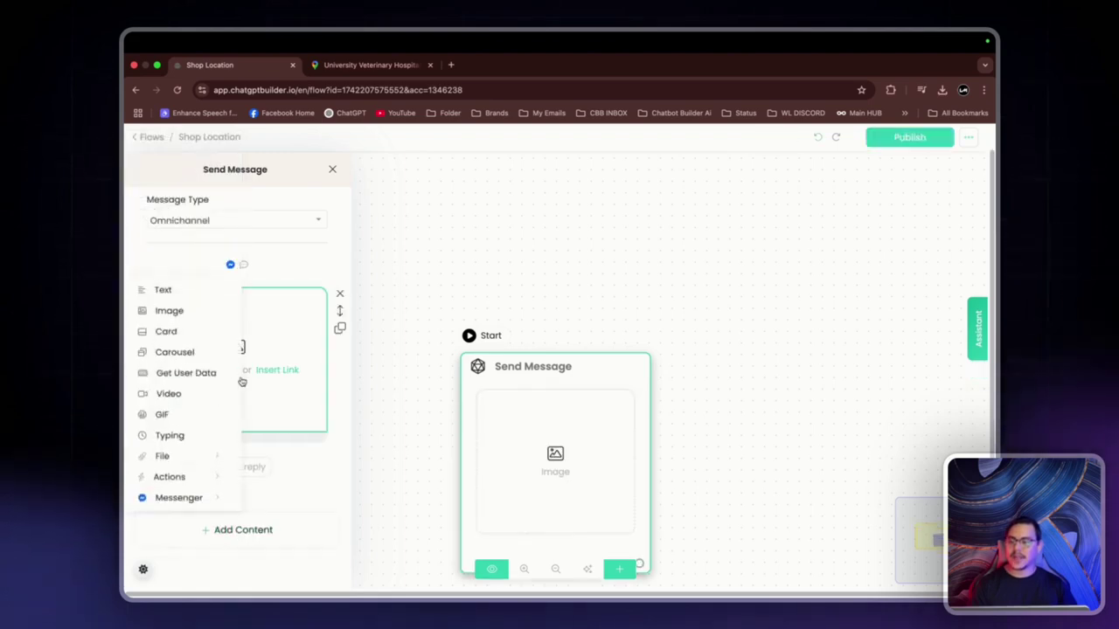
click(176, 295)
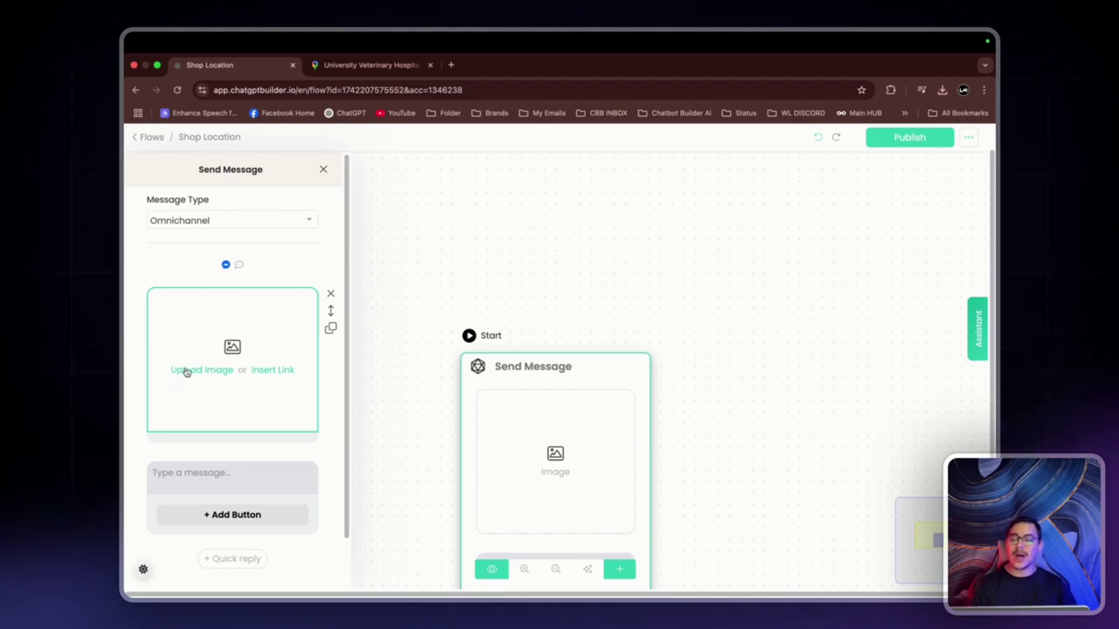
Insert the exterior photo of University Veterinary Hospital, as shown on its Google Maps listing, into the message's image block
click(363, 64)
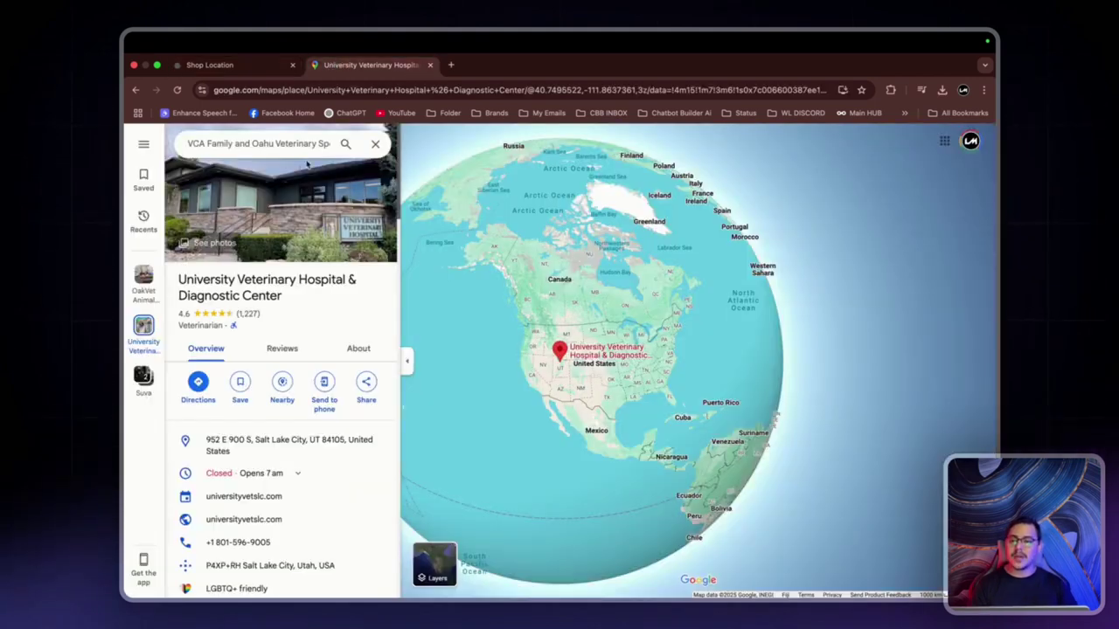
click(214, 64)
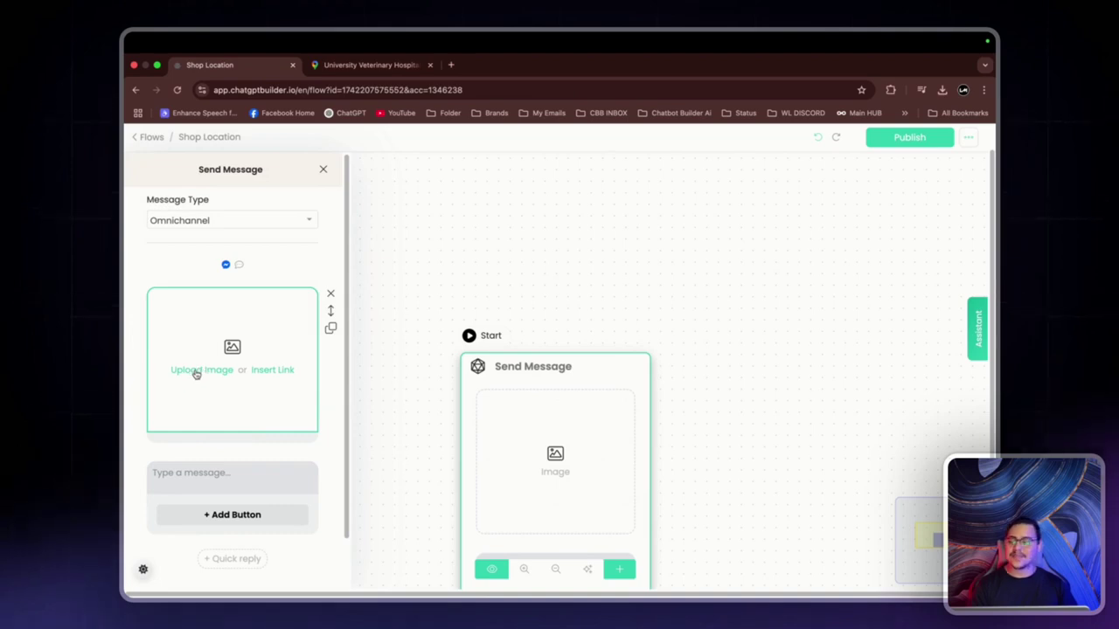
key(ctrl+v)
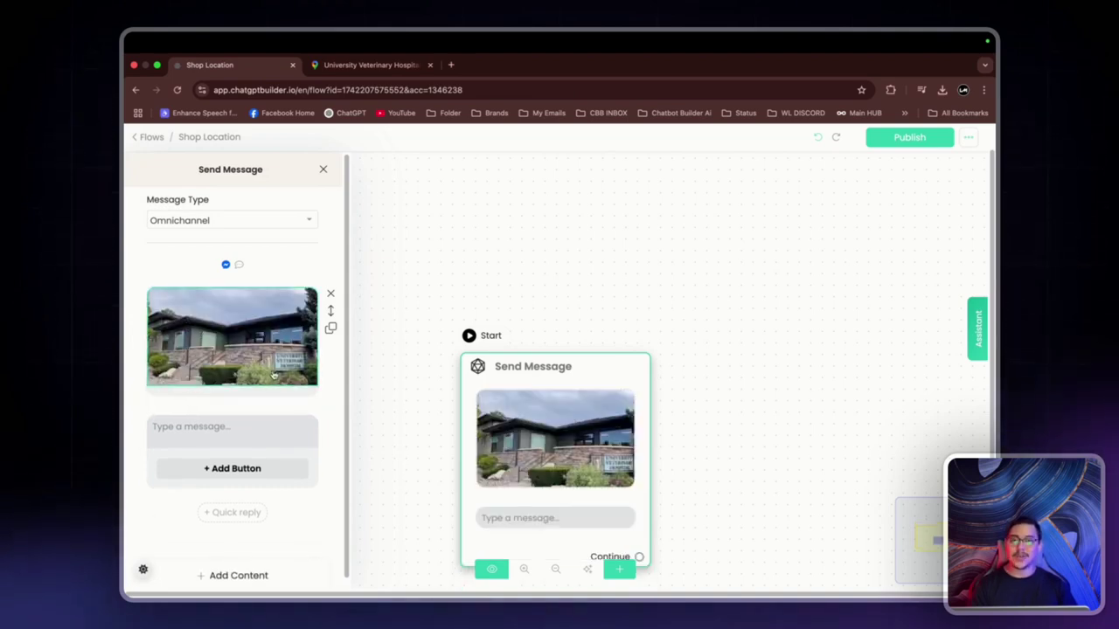
Enter "Thank you for inquiring about our location we are based at :" in the text block beneath the image
scroll(274, 374, down, 1)
click(210, 414)
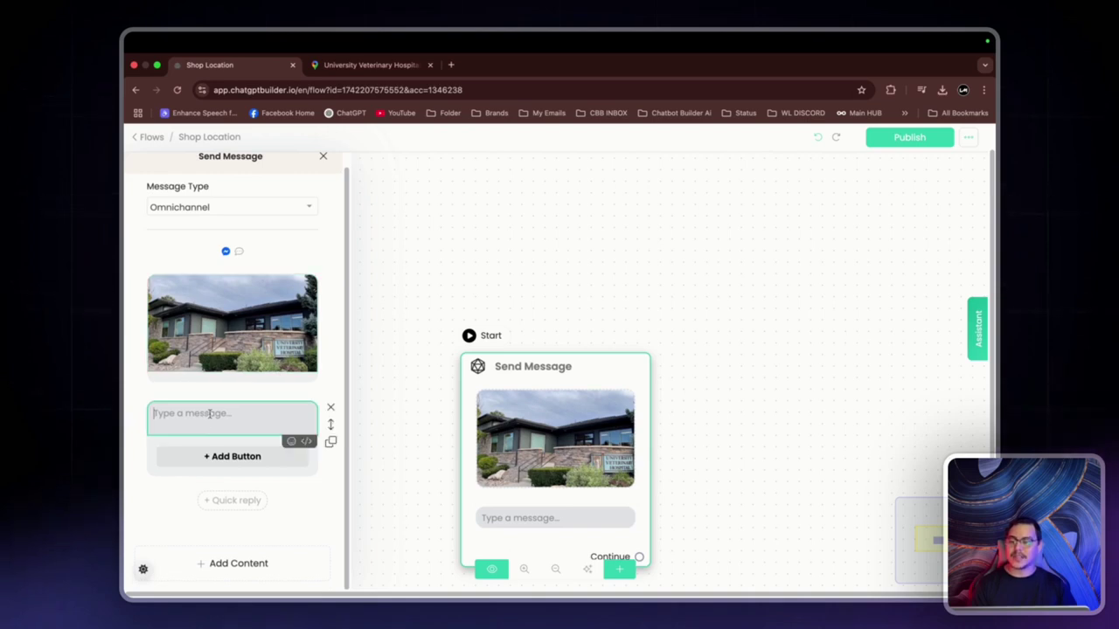
text(Thank yo)
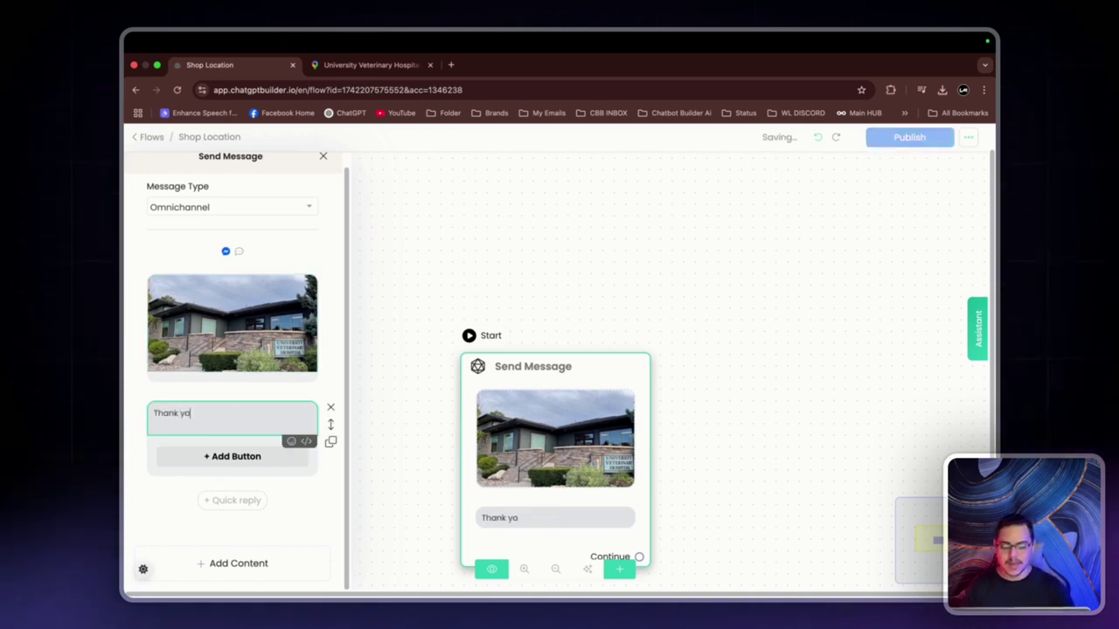
text(u for inquir)
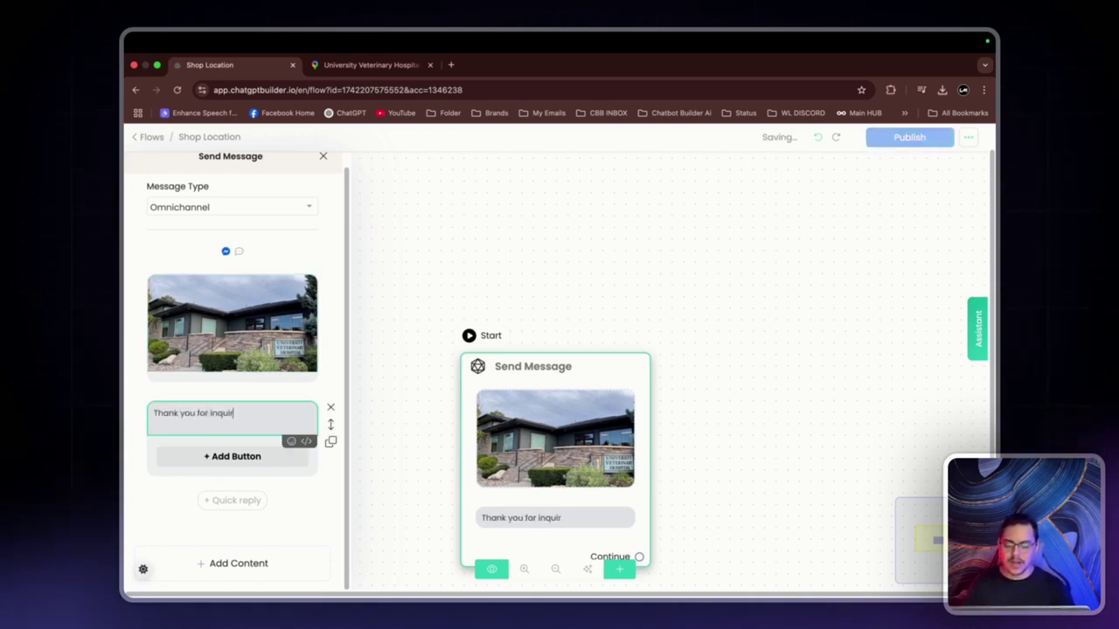
text(ing about our l)
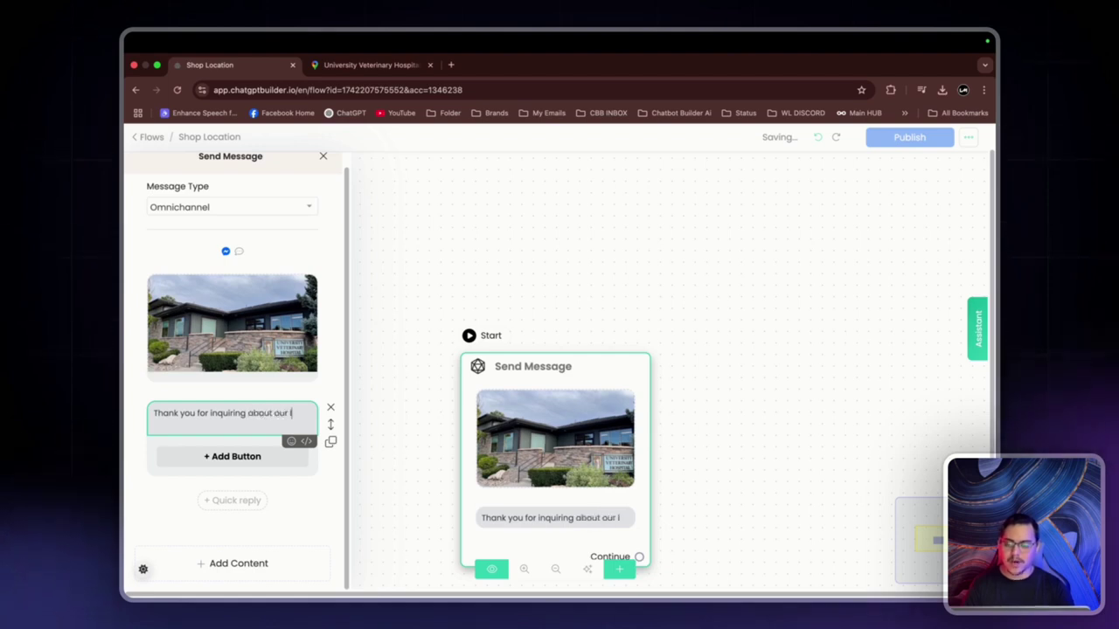
text(ocation we are based at :)
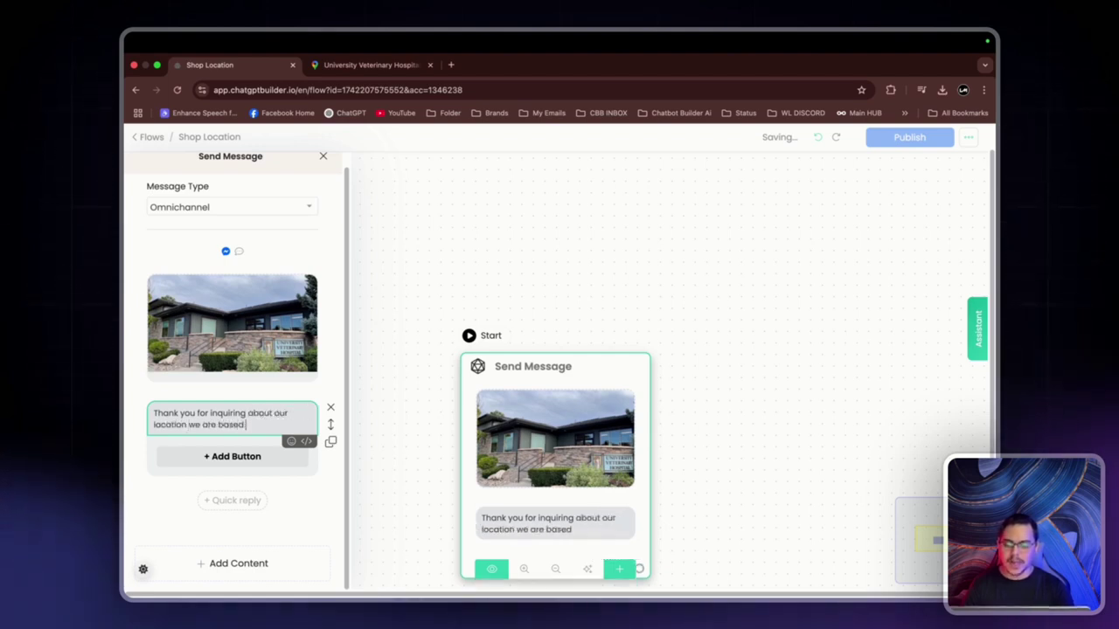
Copy the hospital's street address from its Google Maps listing and paste it at the end of the message text
click(371, 64)
scroll(263, 441, down, 1)
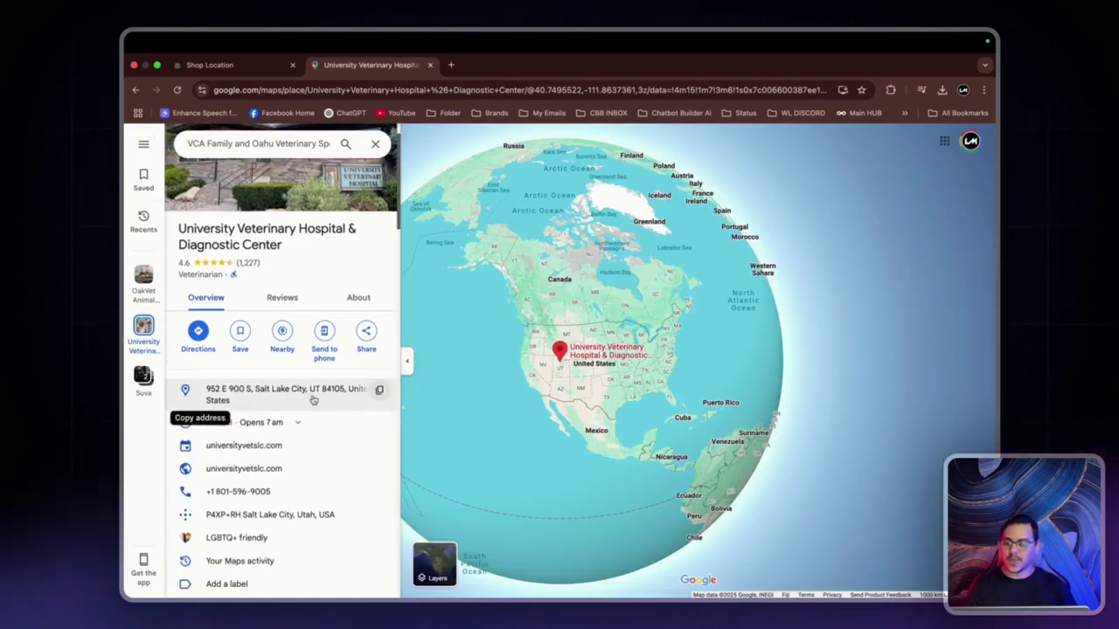
click(378, 390)
click(210, 65)
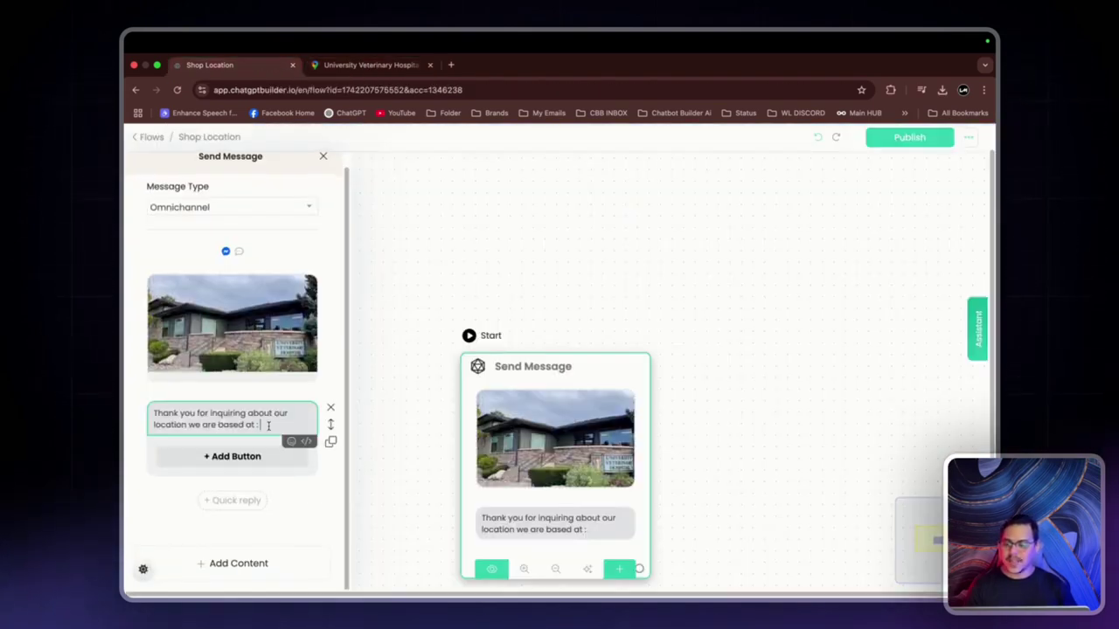
click(269, 425)
key(super+v)
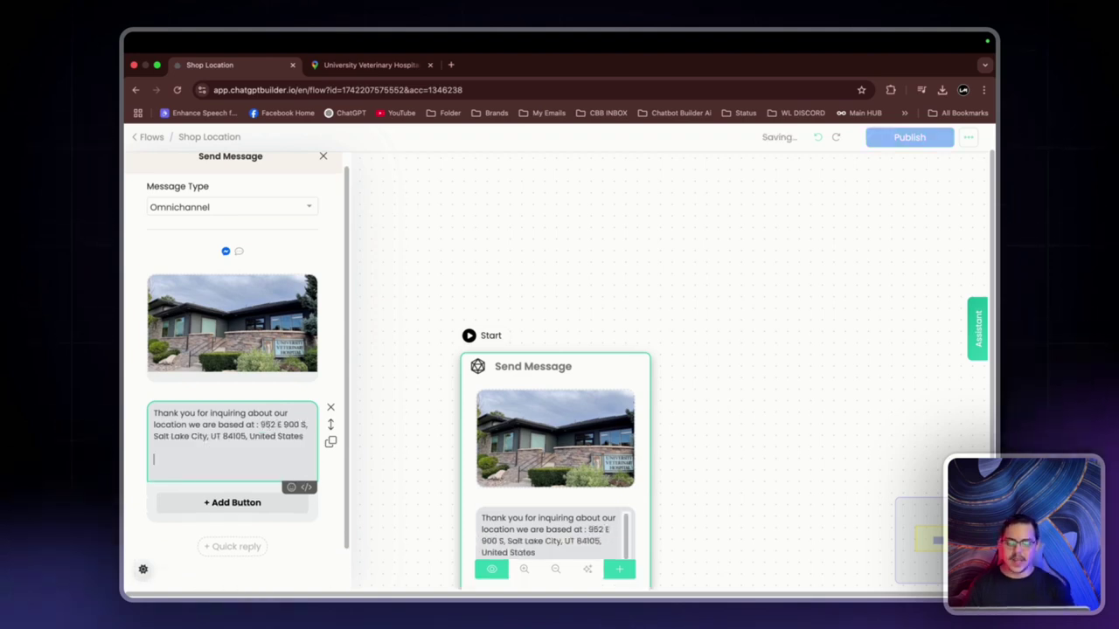
Add a second paragraph to the message reading "However for exact directions please press the button below."
text(However Ior exac)
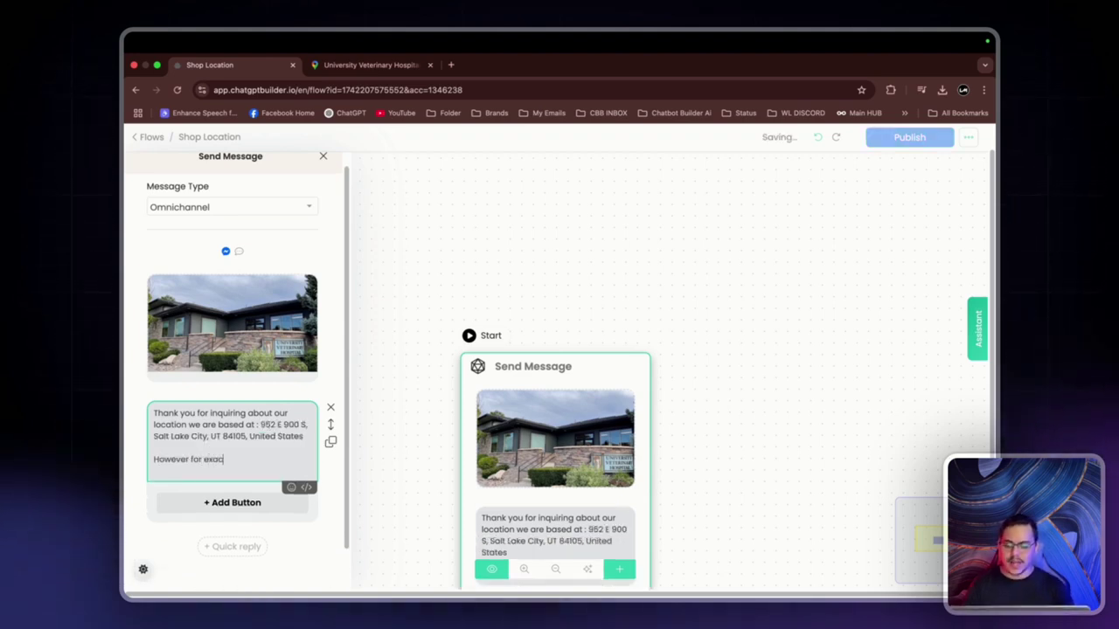
text(t directions p)
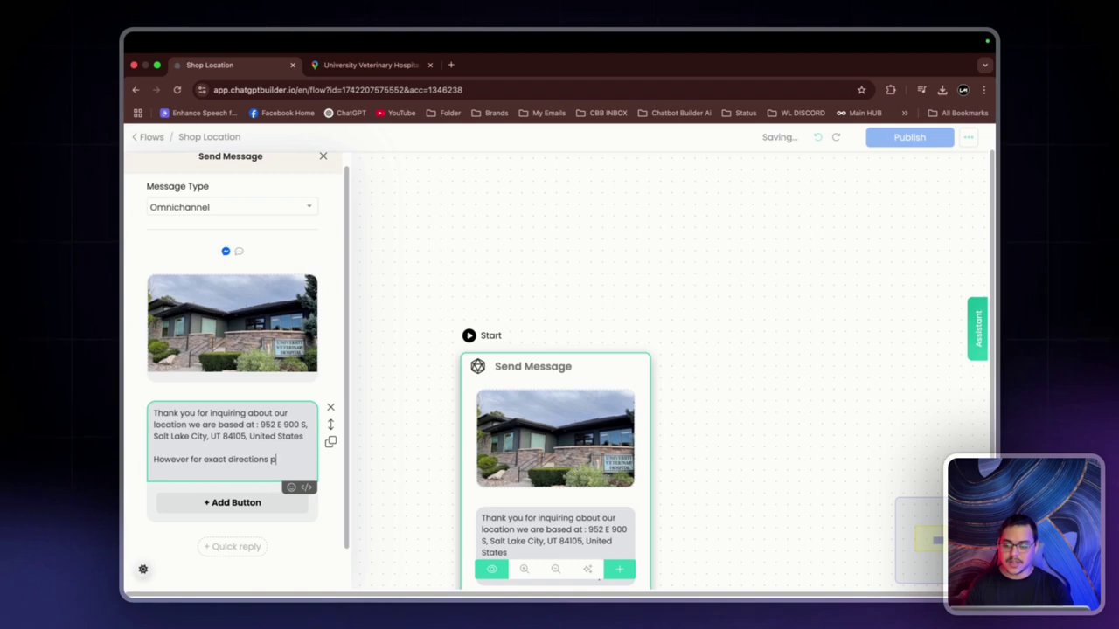
text(lease press teh bu)
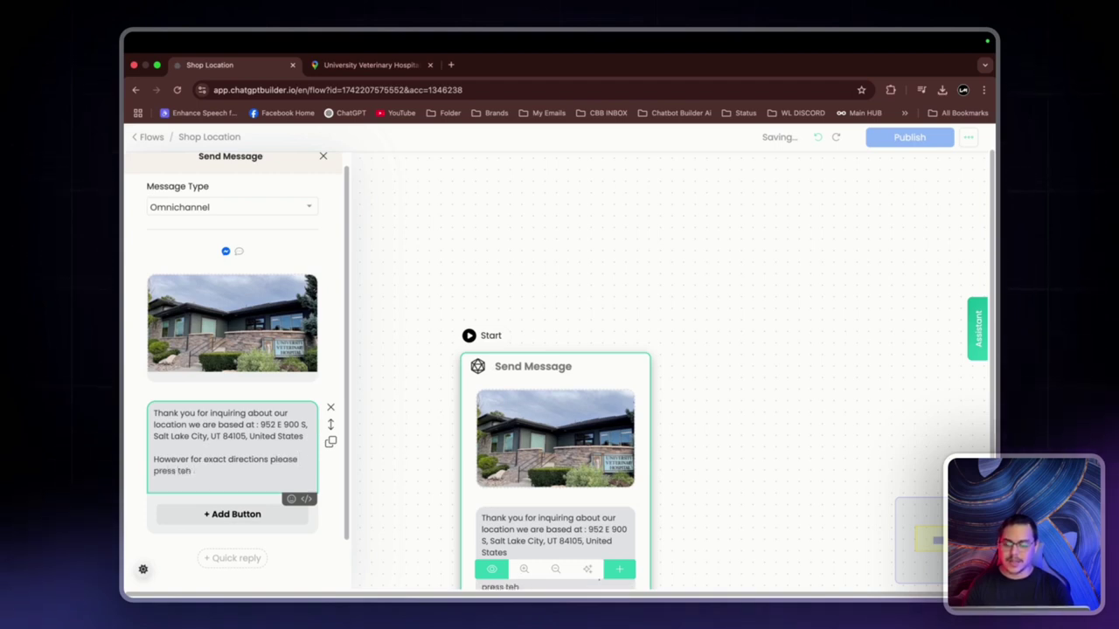
key(BackSpace)
key(BackSpace)
key(BackSpace)
key(BackSpace)
text(the button below)
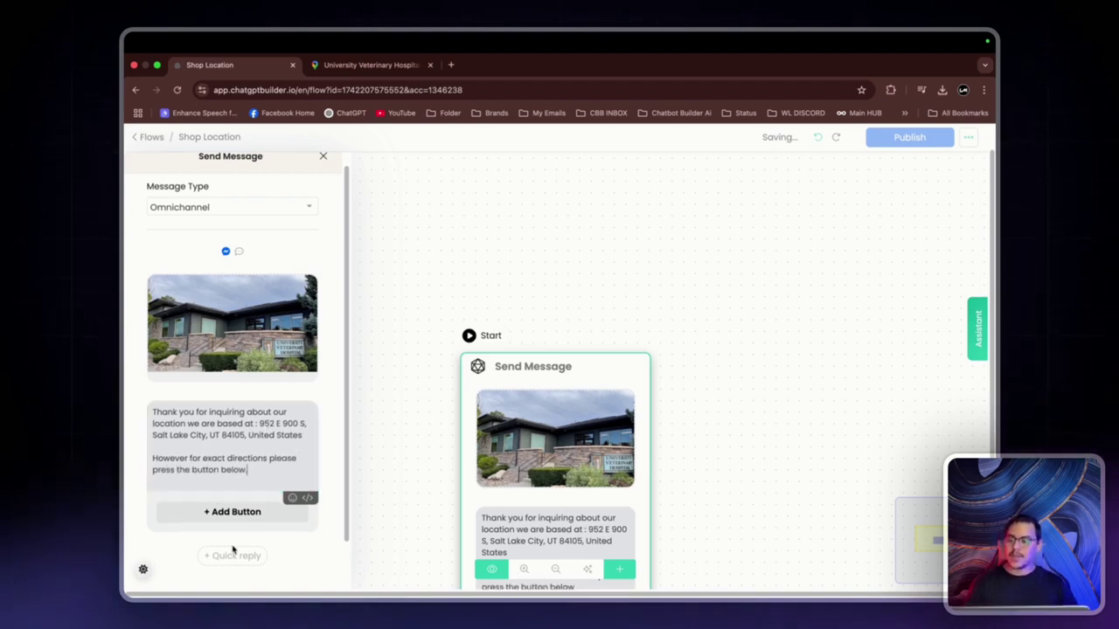
text(.)
Add a button beneath the message text and label it "Directions"
scroll(232, 549, down, 1)
click(238, 472)
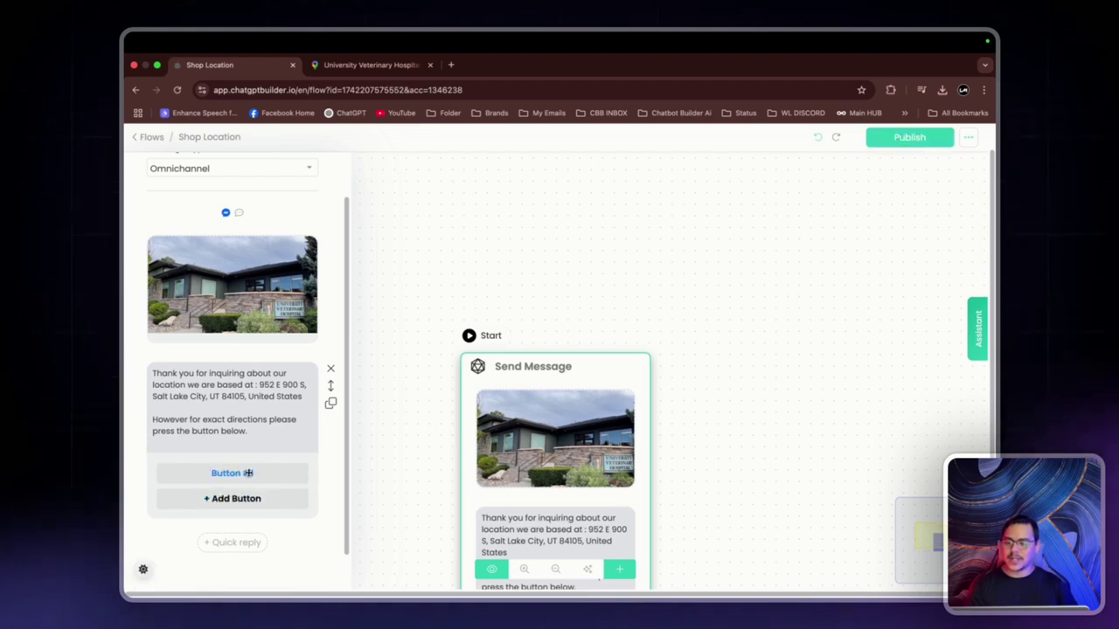
click(249, 474)
triple_click(424, 199)
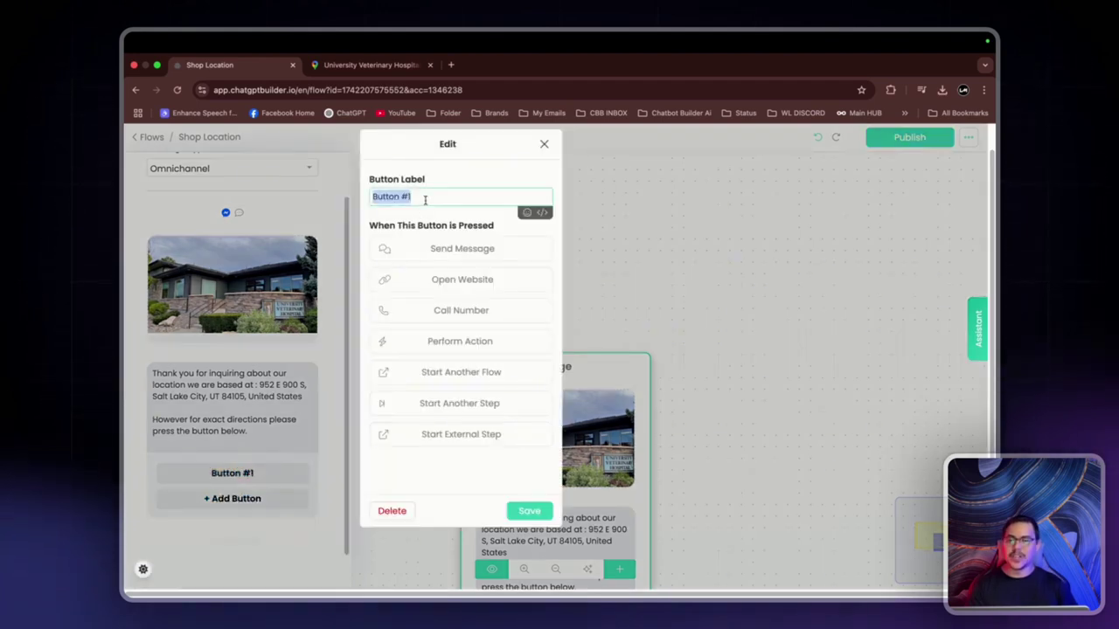
key(BackSpace)
text(Directions)
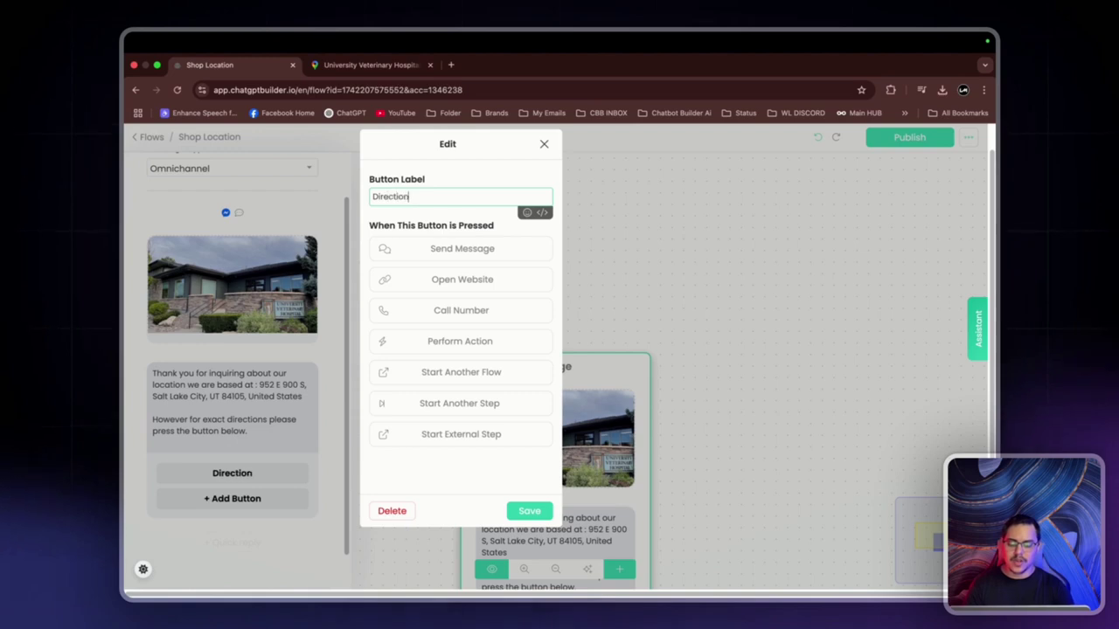
Make the Directions button open a website, using the hospital's share link copied from Google Maps, and save the button
click(480, 282)
click(368, 65)
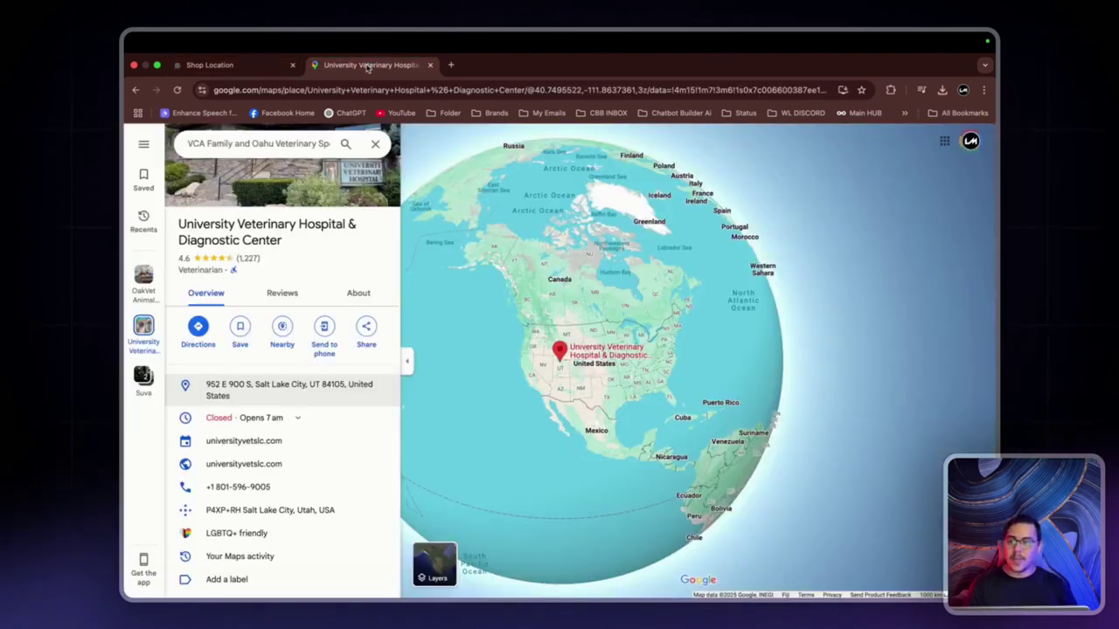
click(367, 327)
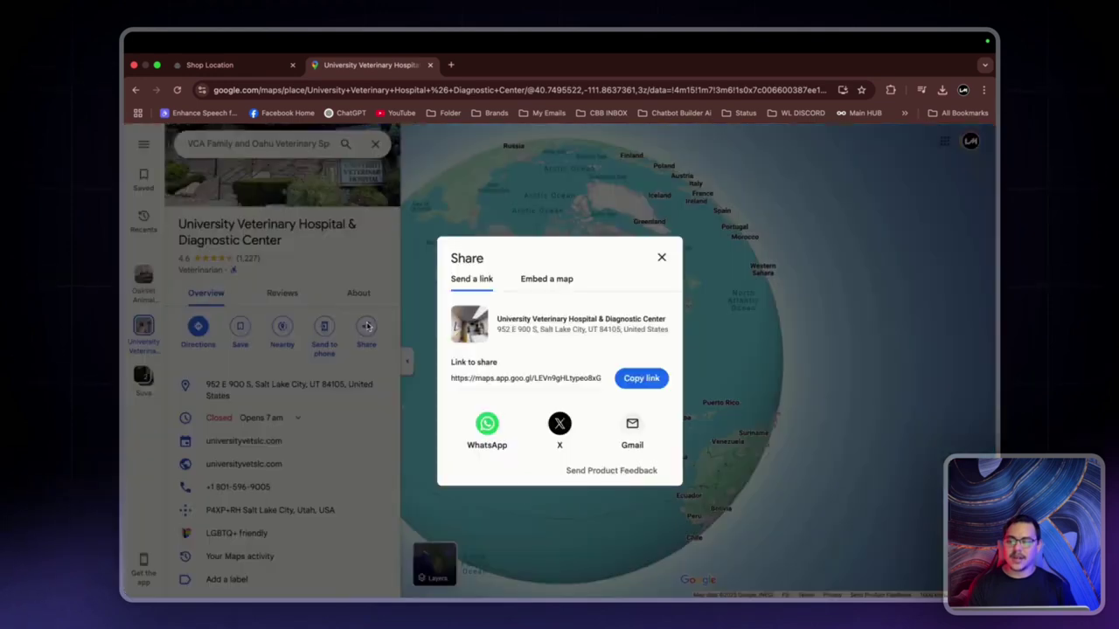
click(647, 379)
click(229, 67)
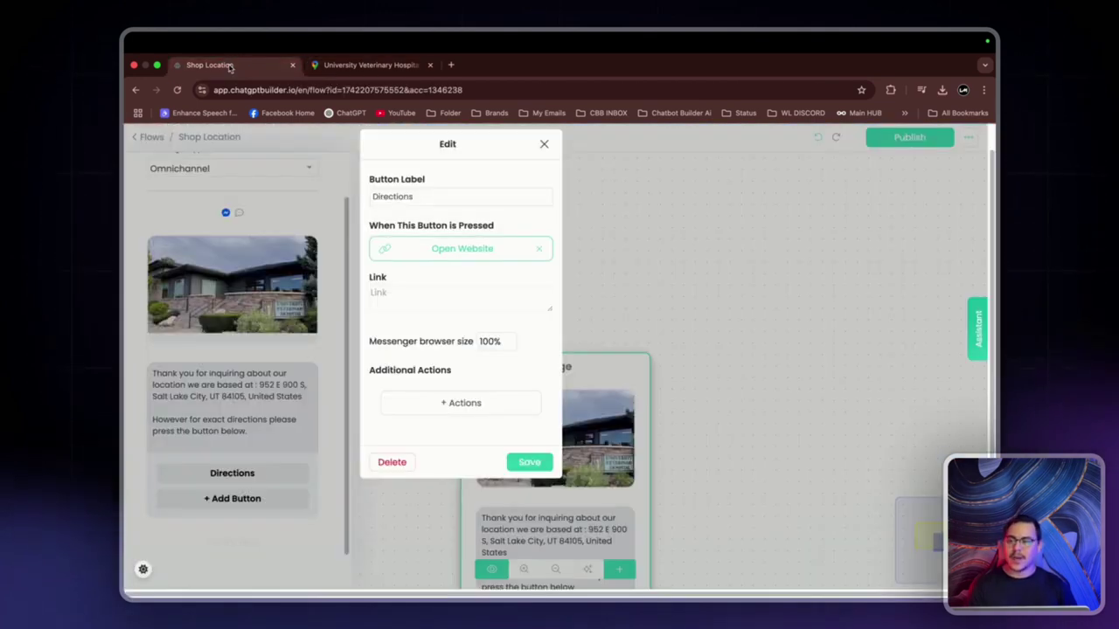
click(402, 298)
key(super+v)
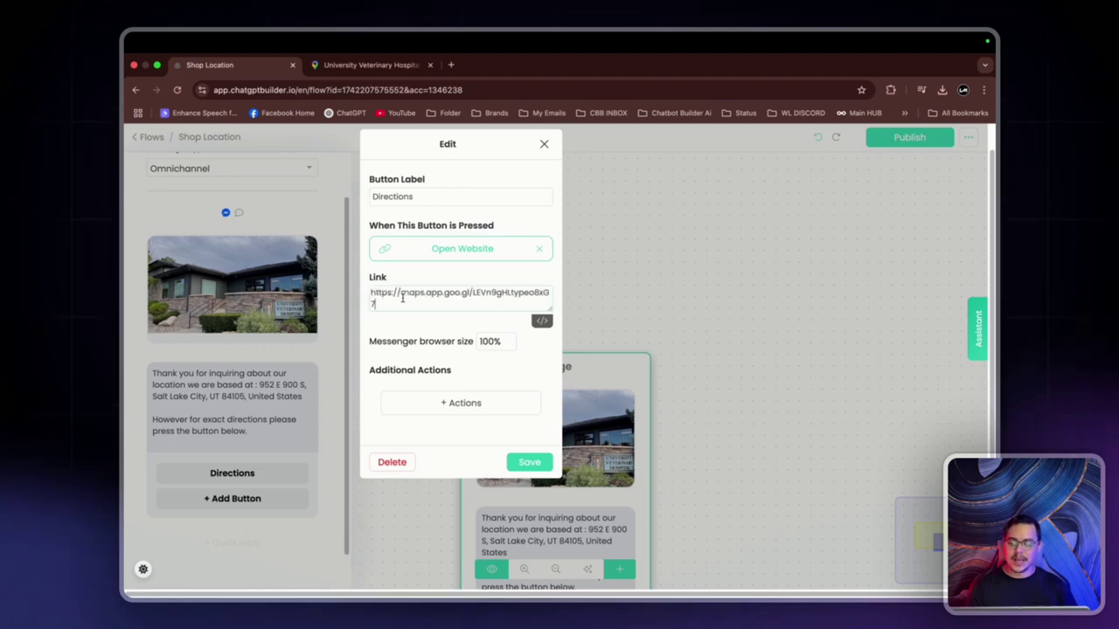
click(530, 462)
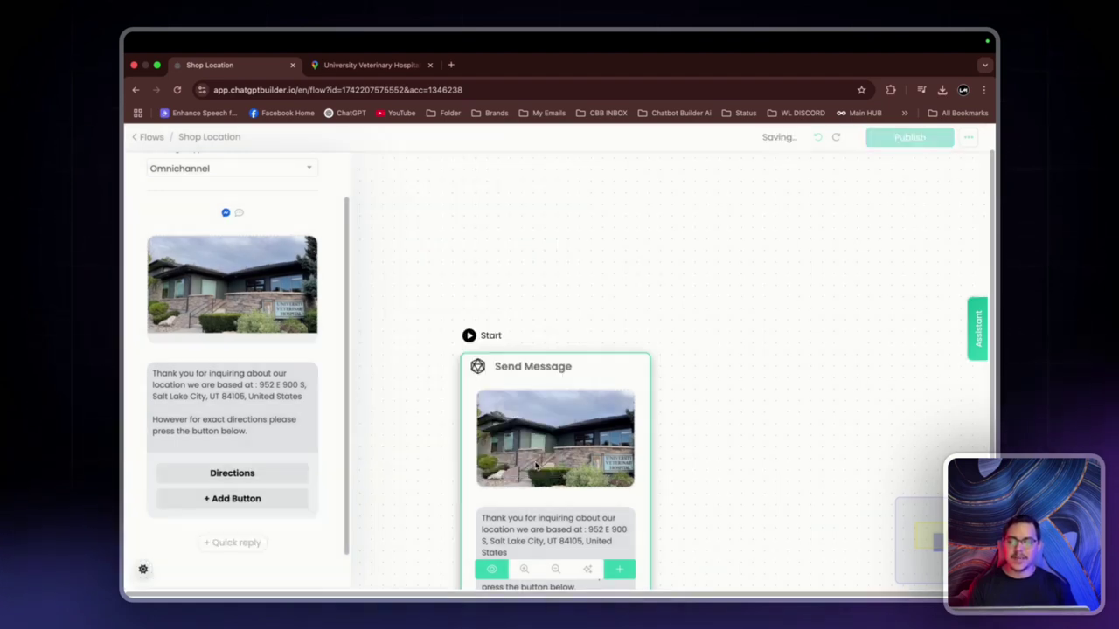
Rename the Send Message node to "Shop Location" and save the name
scroll(243, 163, up, 1)
click(232, 171)
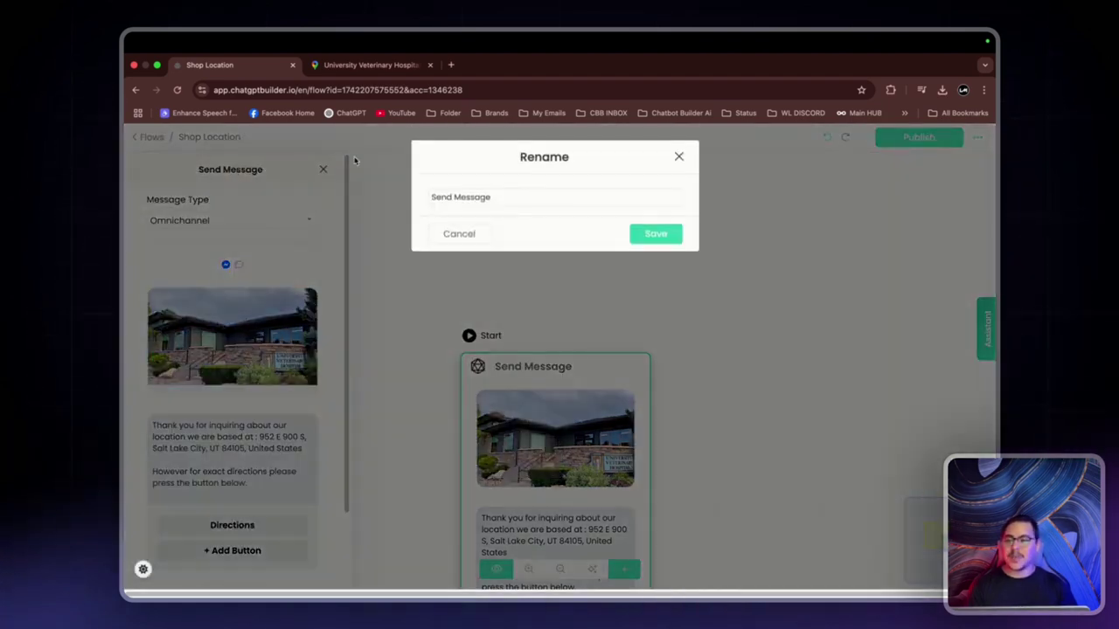
click(541, 205)
key(alt+shift+Left)
key(alt+shift+Left)
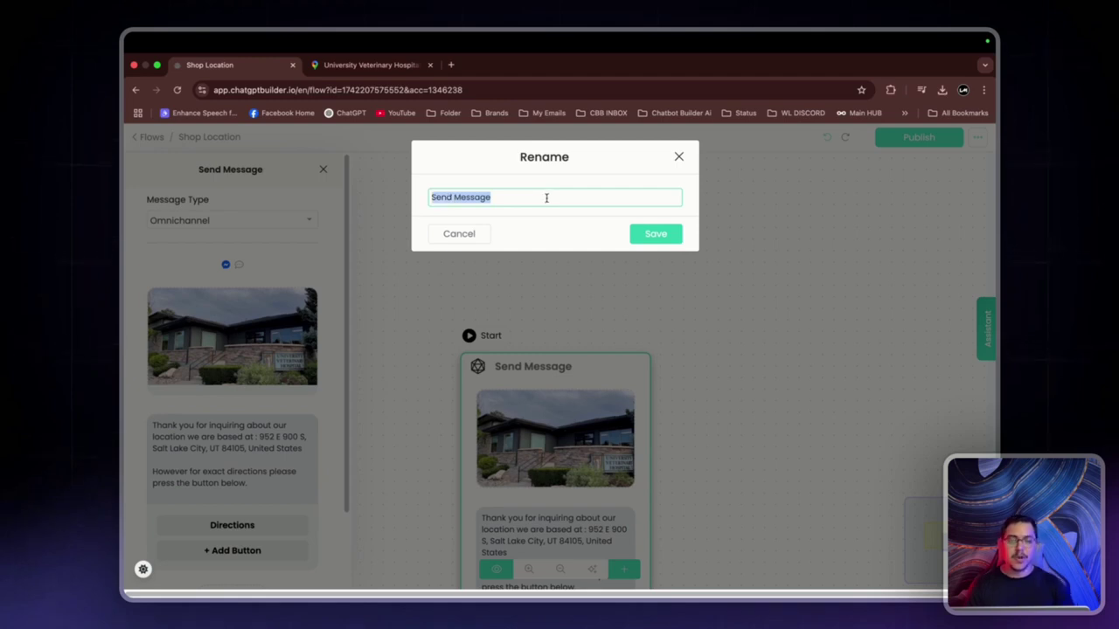
key(BackSpace)
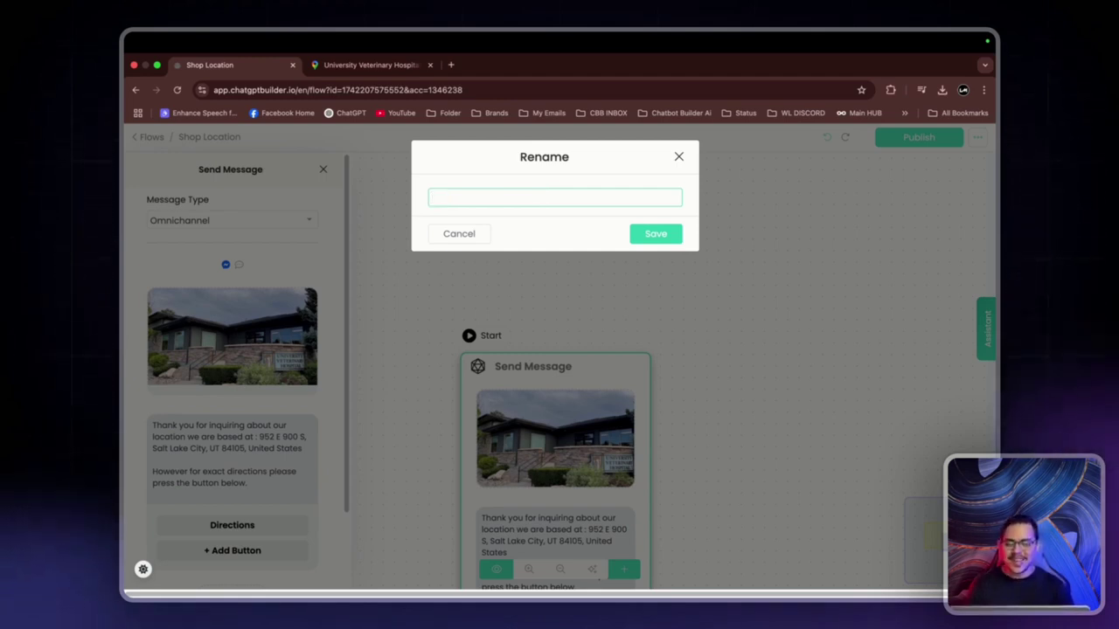
text(Shop Location)
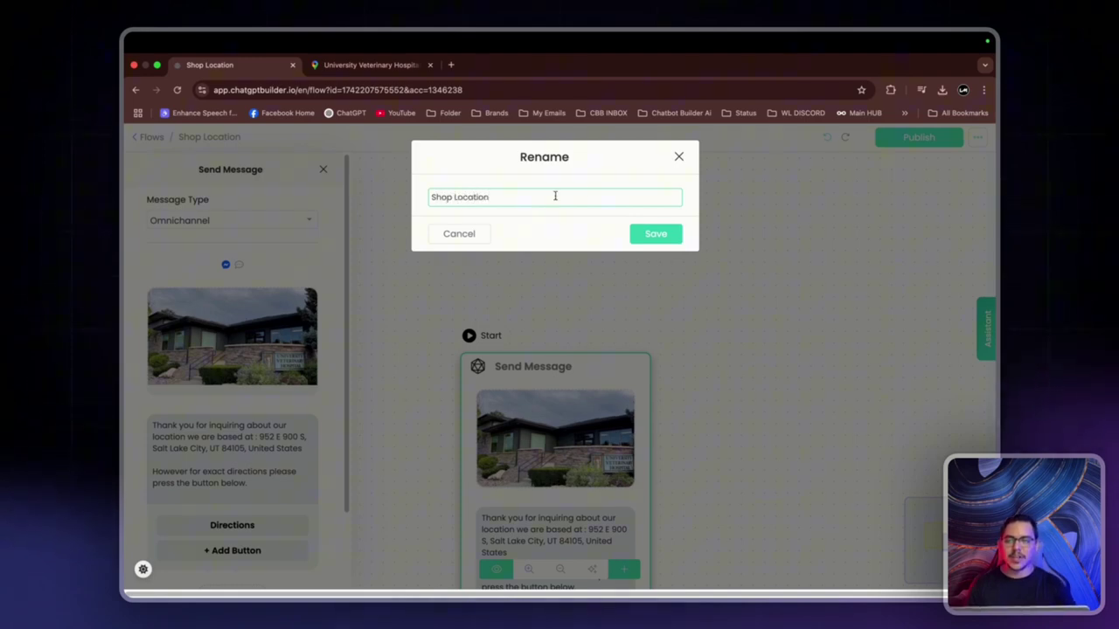
click(673, 229)
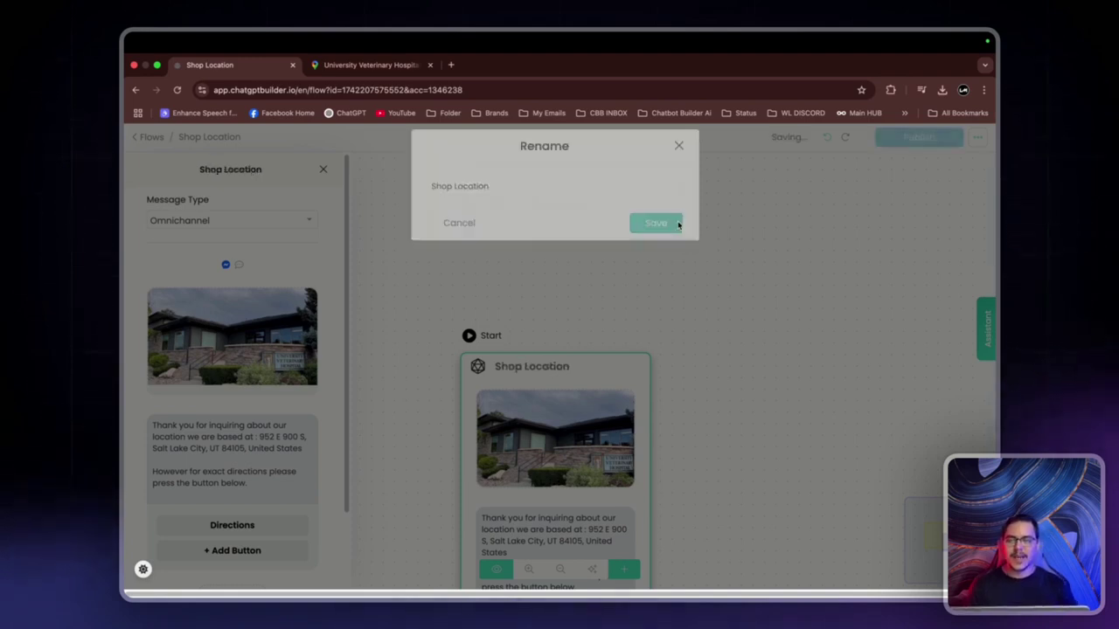
Publish the Shop Location flow and return to the list of flows
drag(607, 363, 599, 218)
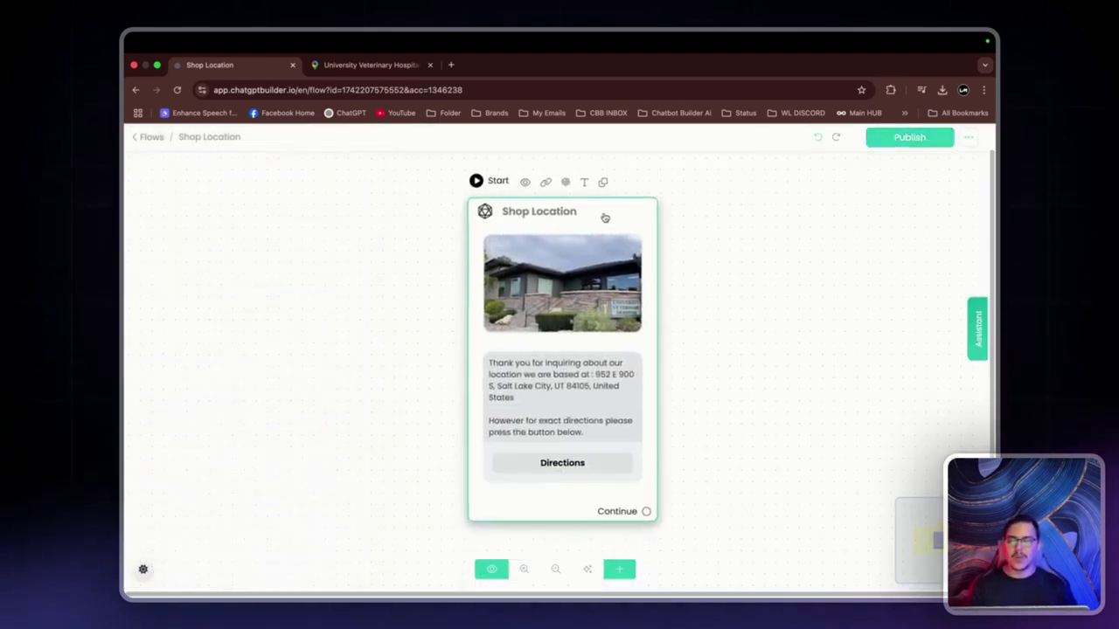
click(909, 137)
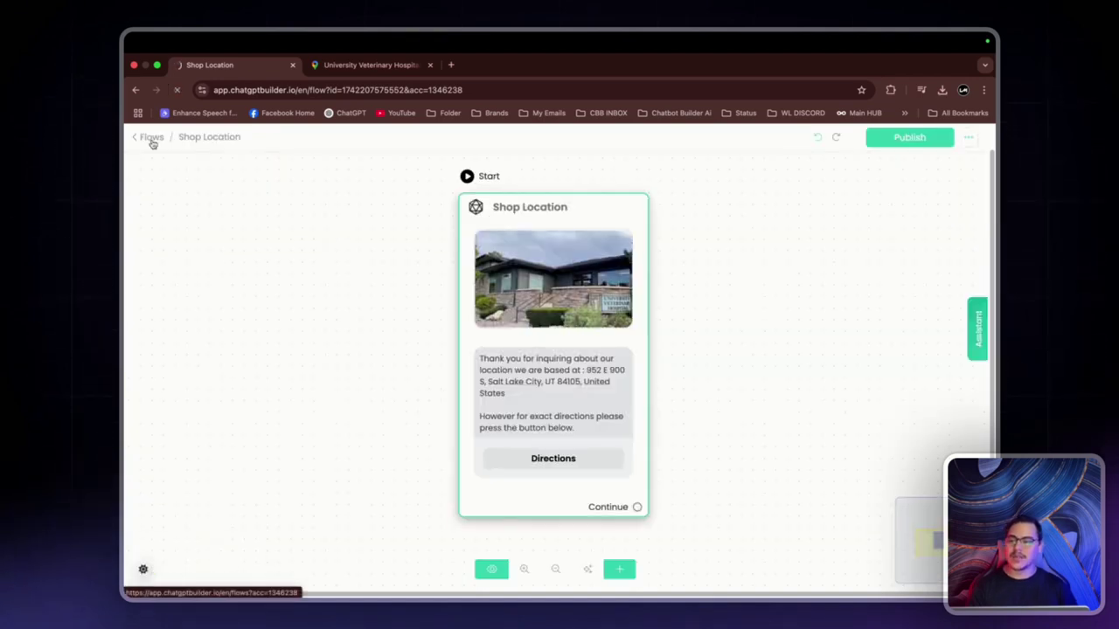
click(151, 137)
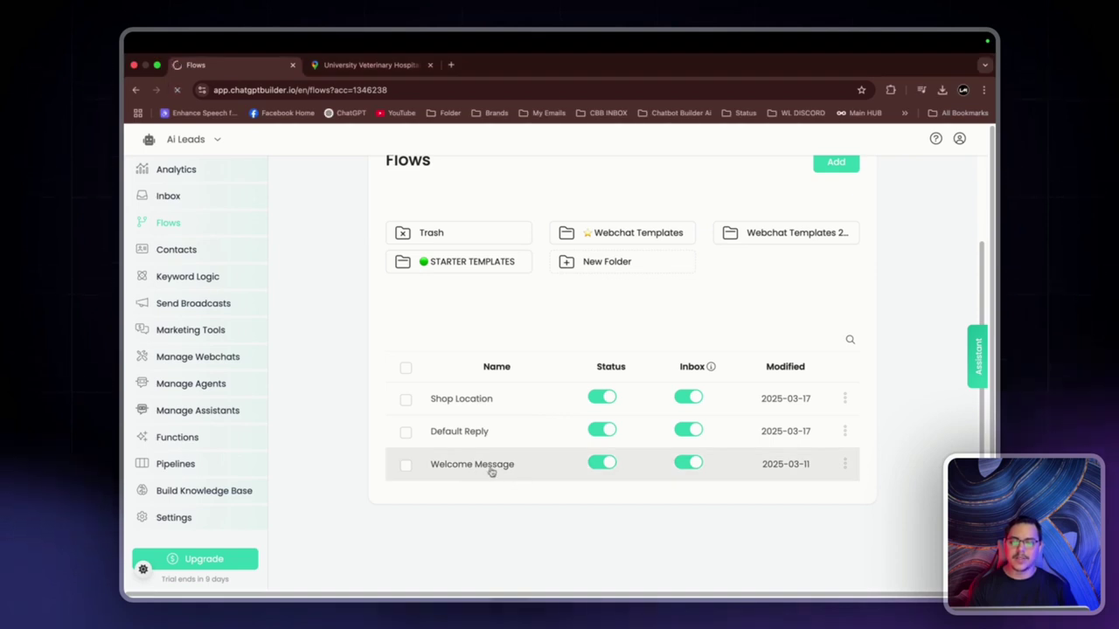
Open the Welcome Message flow and bring up the OpenAI text generation settings of its Generate Welcome Message node
click(489, 467)
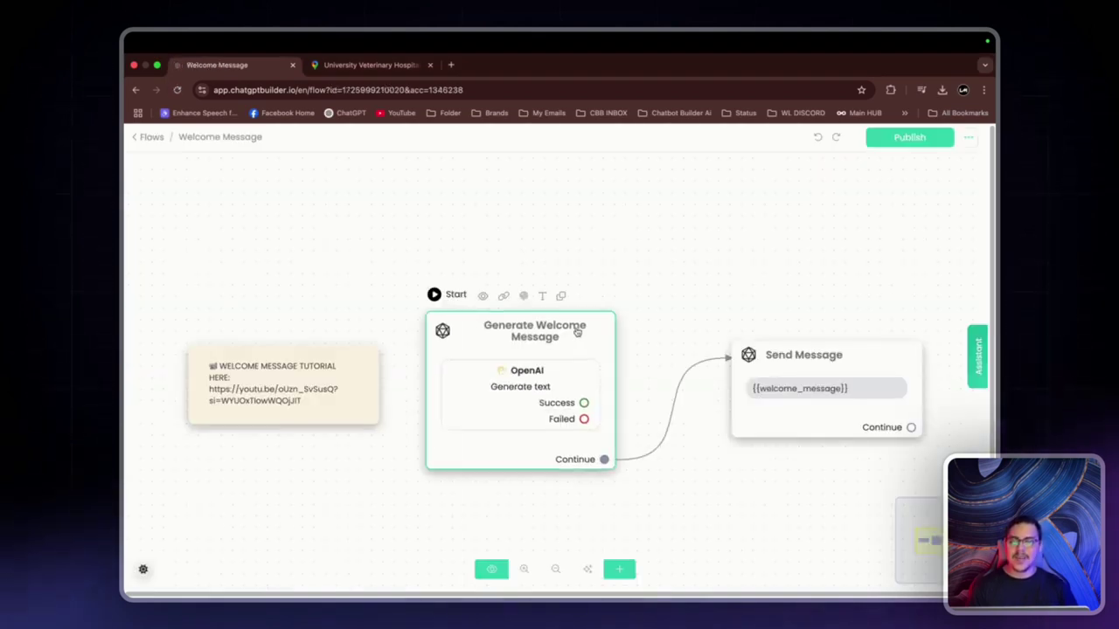
drag(577, 328, 567, 317)
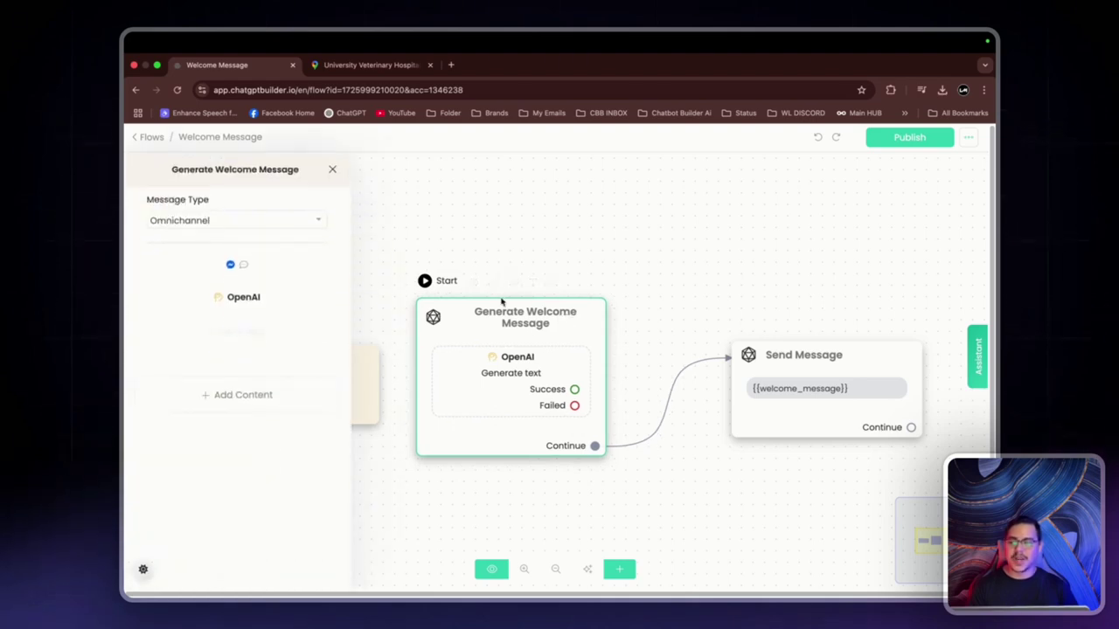
click(262, 300)
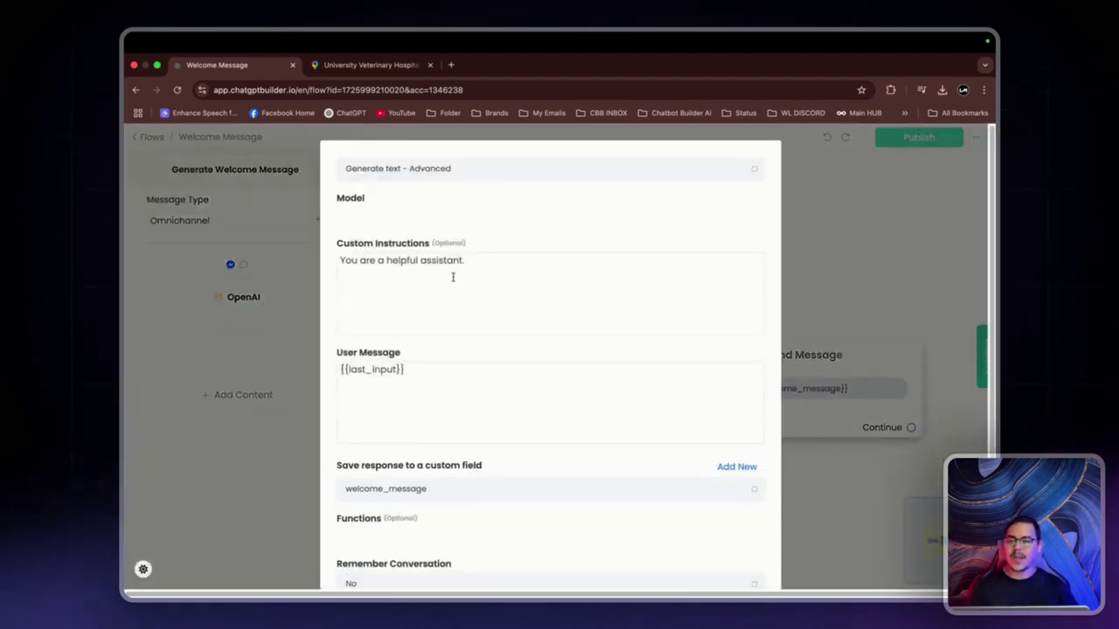
Set the custom instructions to "You are a helpful assistant for University Veterinary Hospital & Diagnostic Center, Greet the user and ask how you can assist them."
click(493, 261)
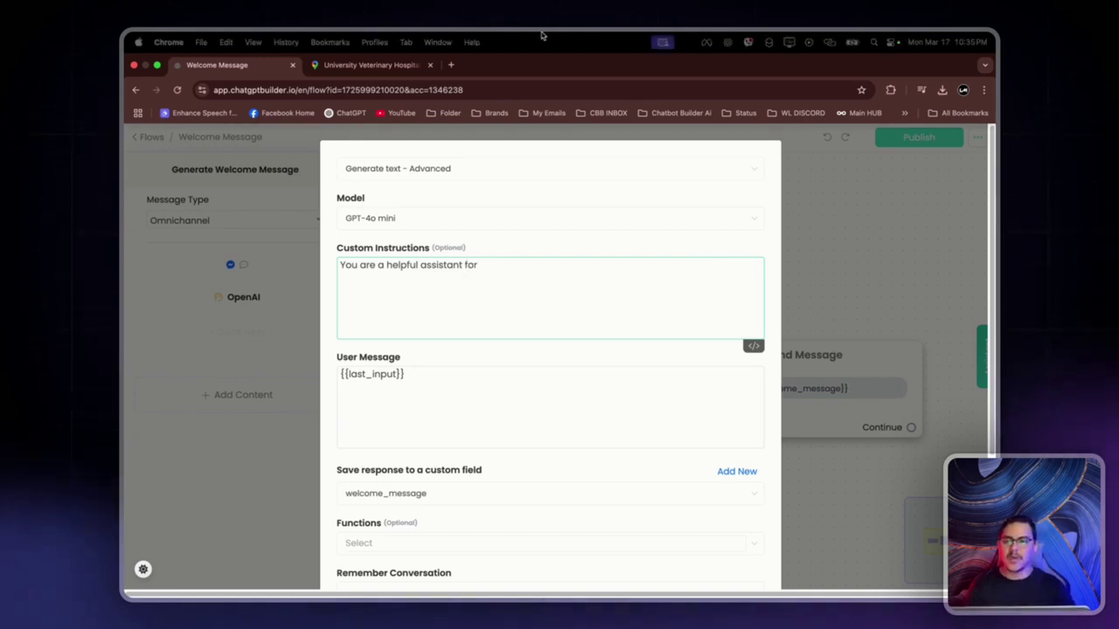
click(371, 65)
click(193, 227)
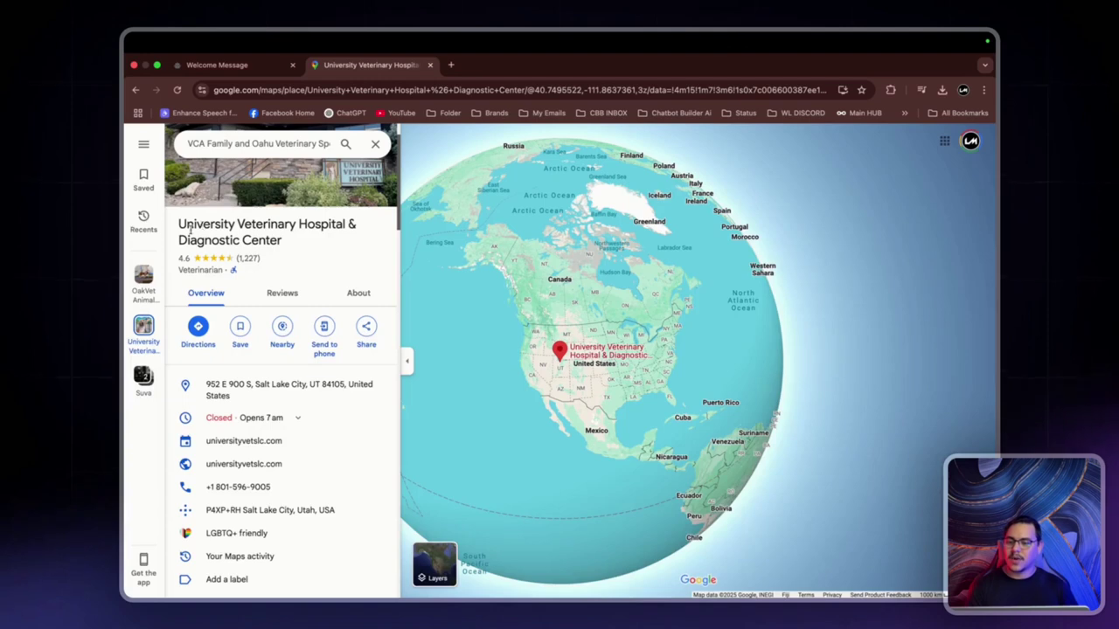
drag(176, 224, 295, 240)
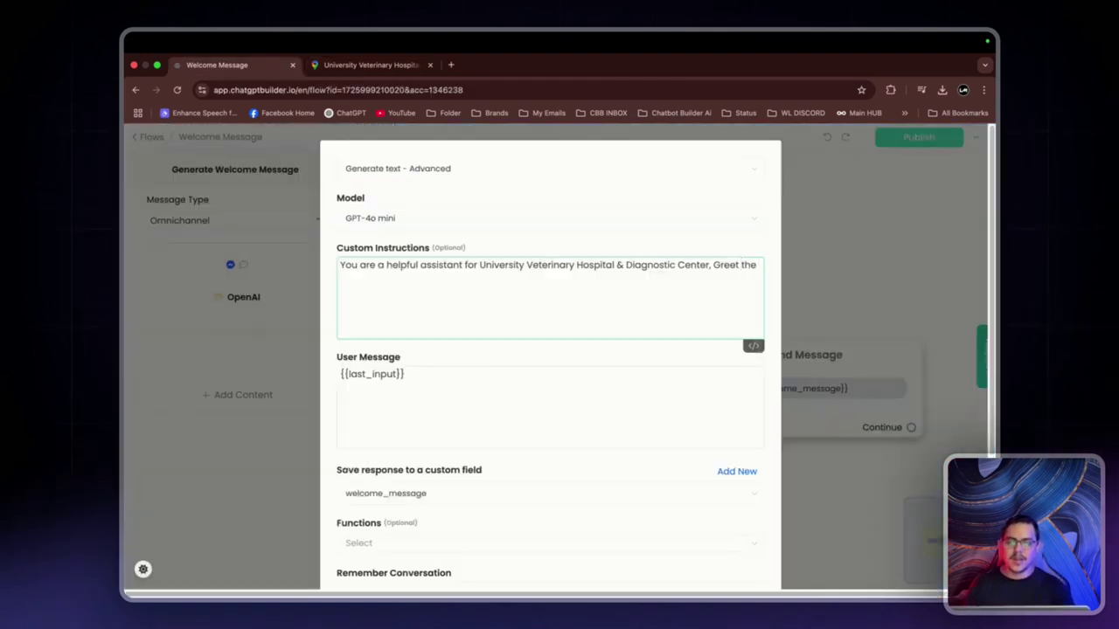
text(r and ask)
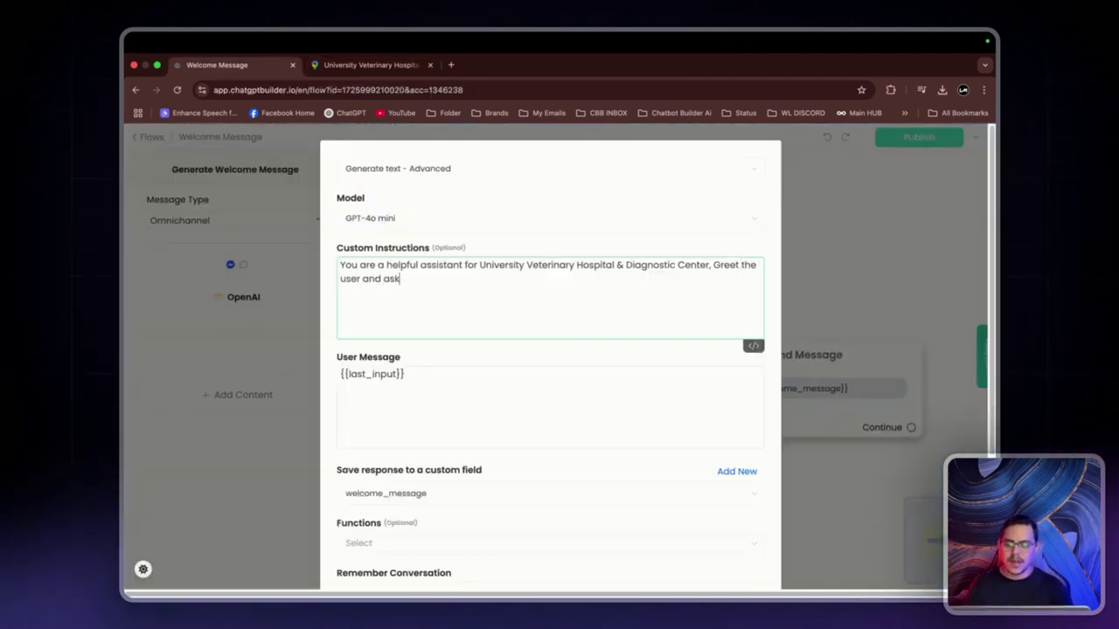
text( how you can ass)
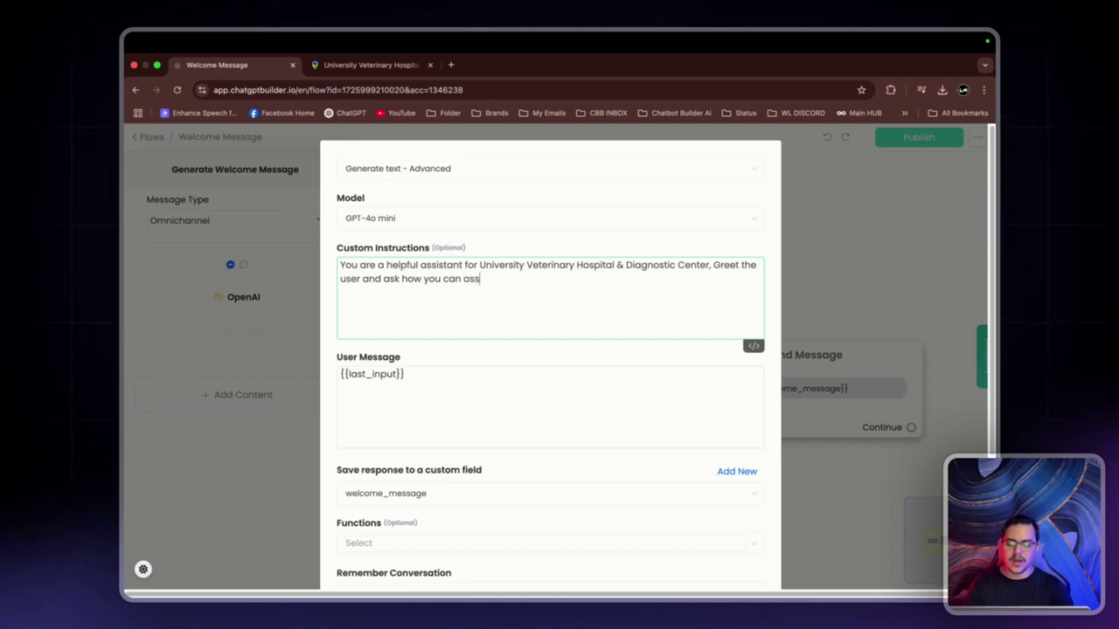
text(ist them)
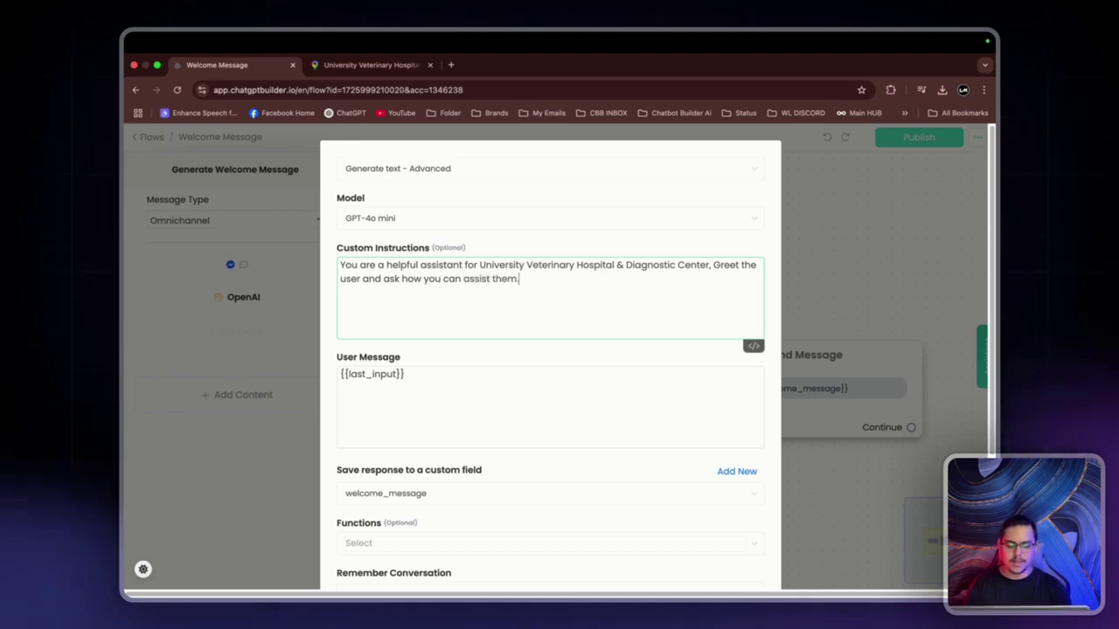
text(.)
Review the user message, response field and remaining generation options, and save the OpenAI action
scroll(486, 460, down, 5)
scroll(489, 463, up, 2)
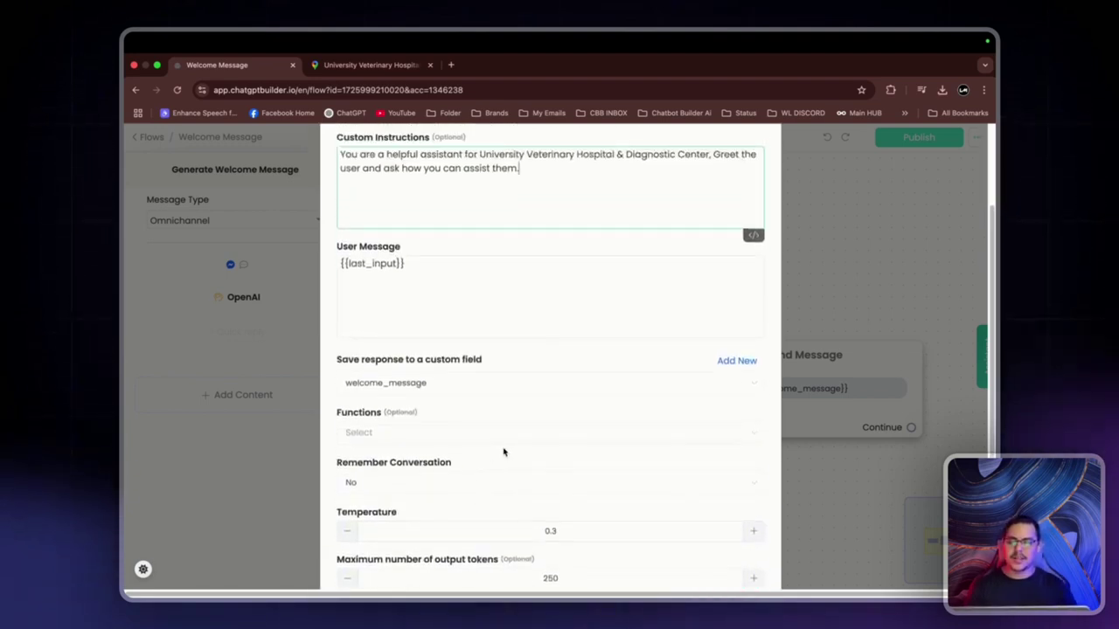
drag(340, 242, 400, 248)
scroll(463, 262, down, 2)
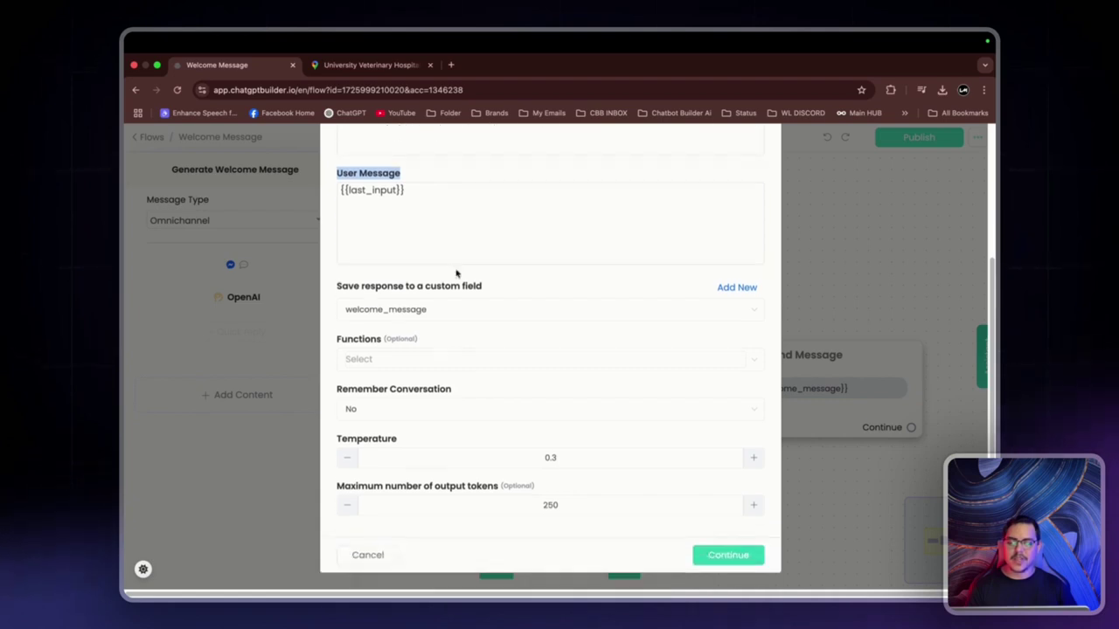
drag(328, 292, 534, 290)
click(534, 289)
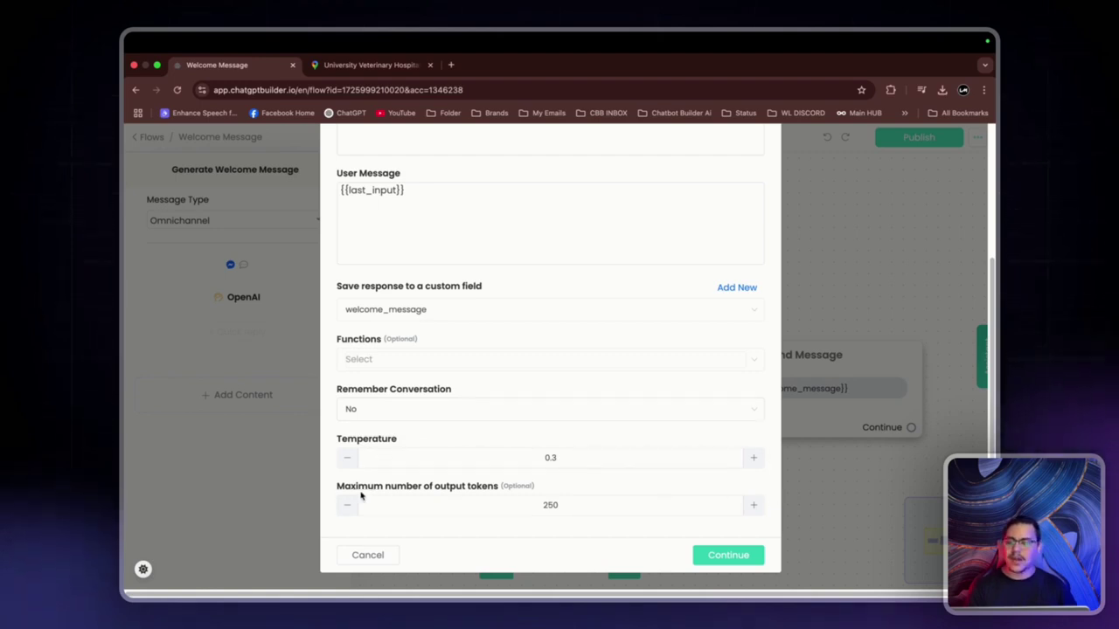
click(725, 555)
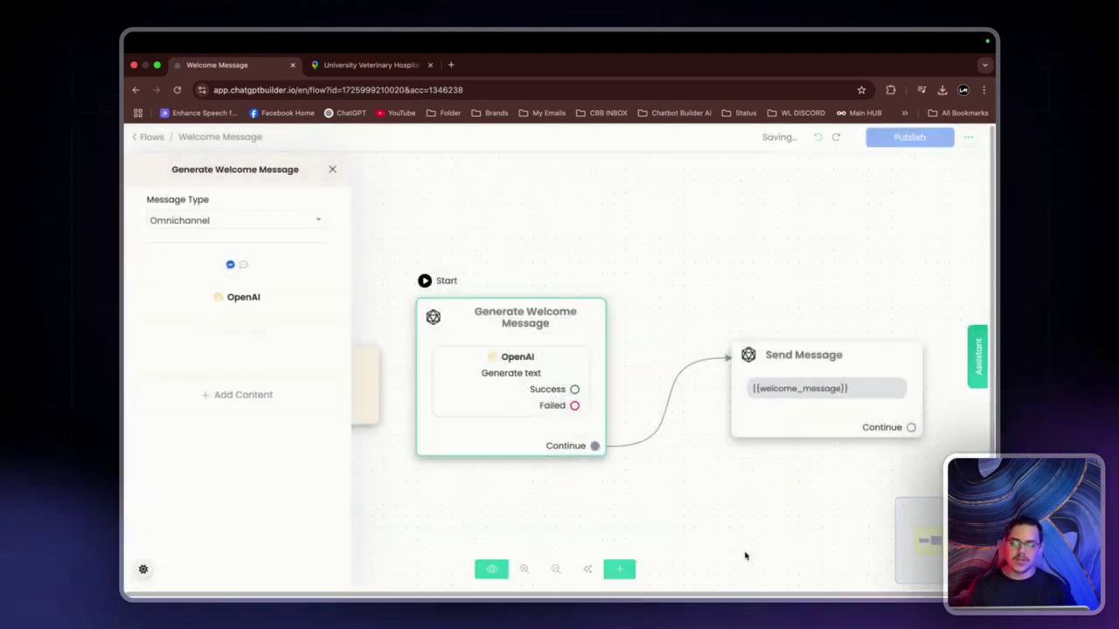
Place the Send Message node closer to the Generate Welcome Message node, and publish the flow before returning to the flow list
drag(812, 424, 735, 399)
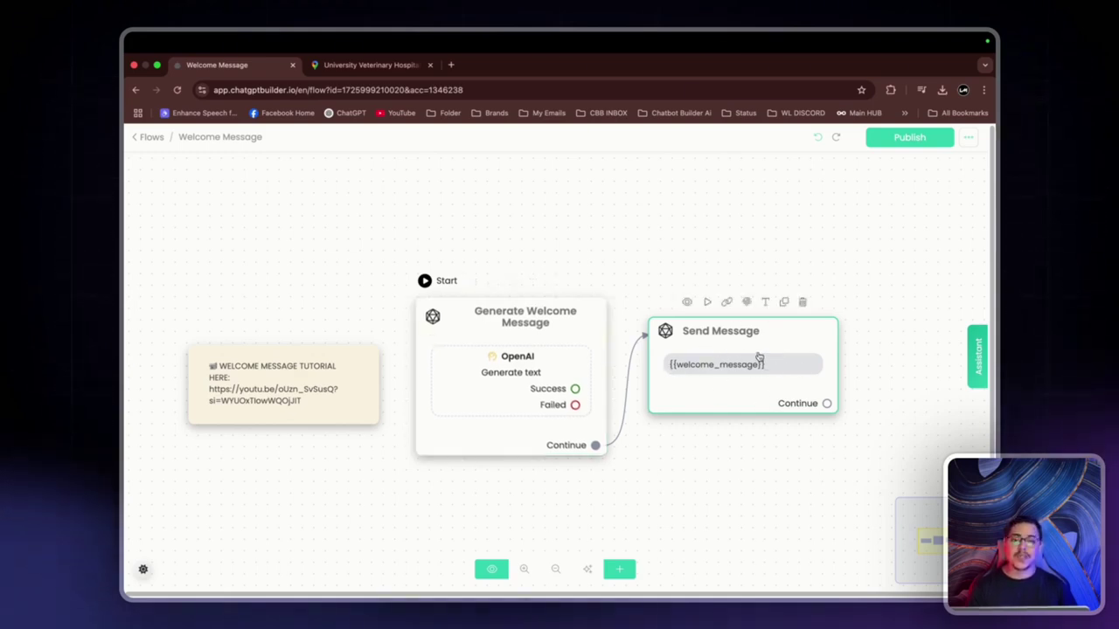
click(906, 138)
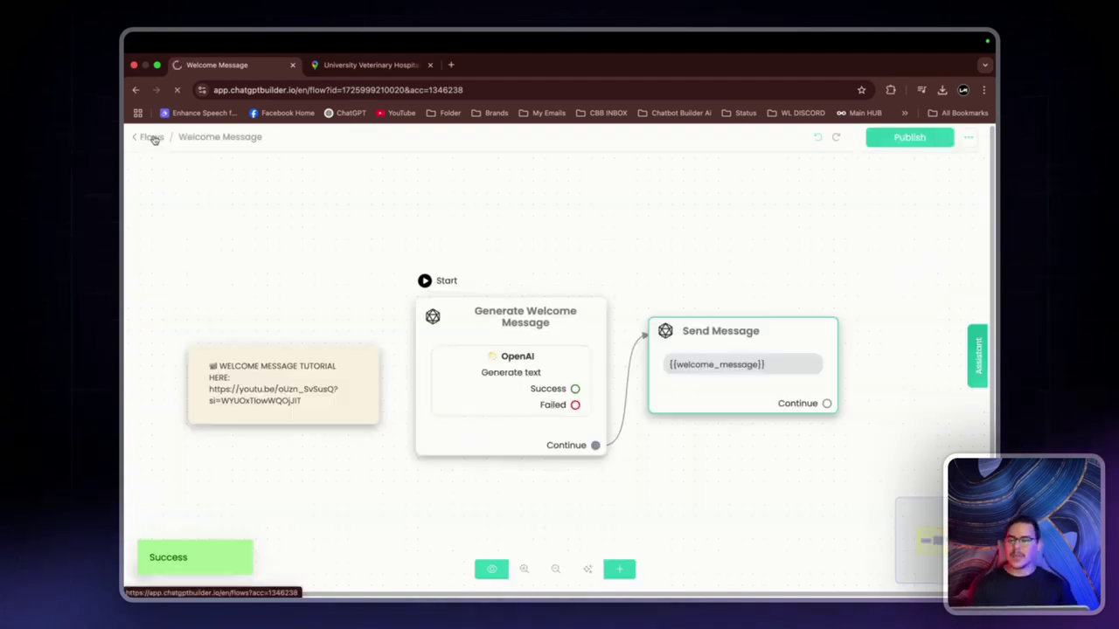
click(150, 138)
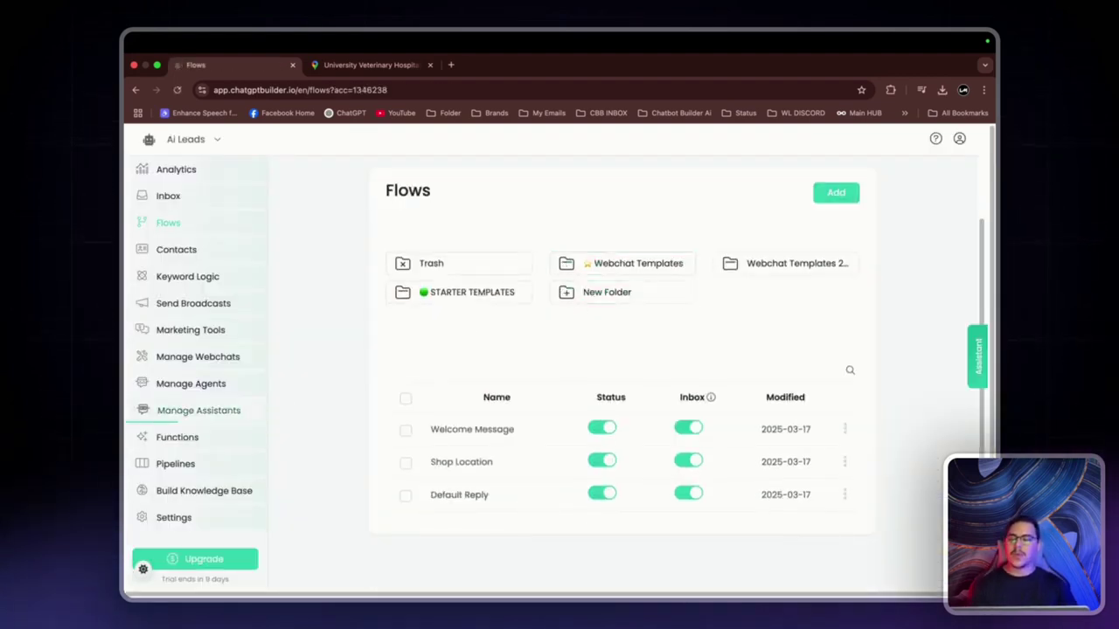
Add a new function in the Functions section and name it "Shop location"
click(193, 443)
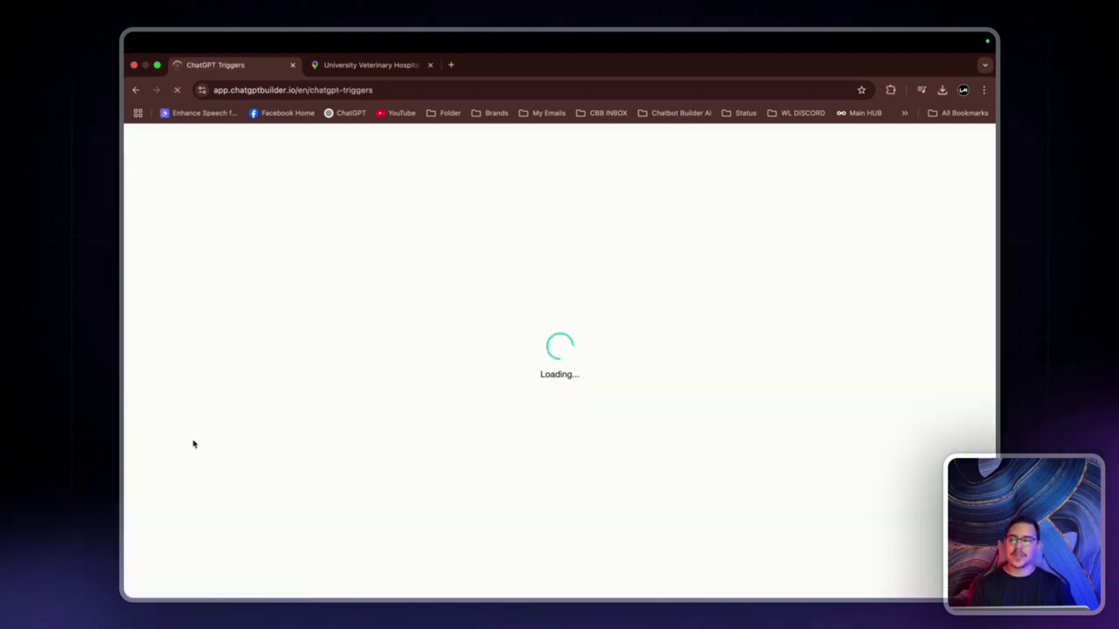
click(848, 235)
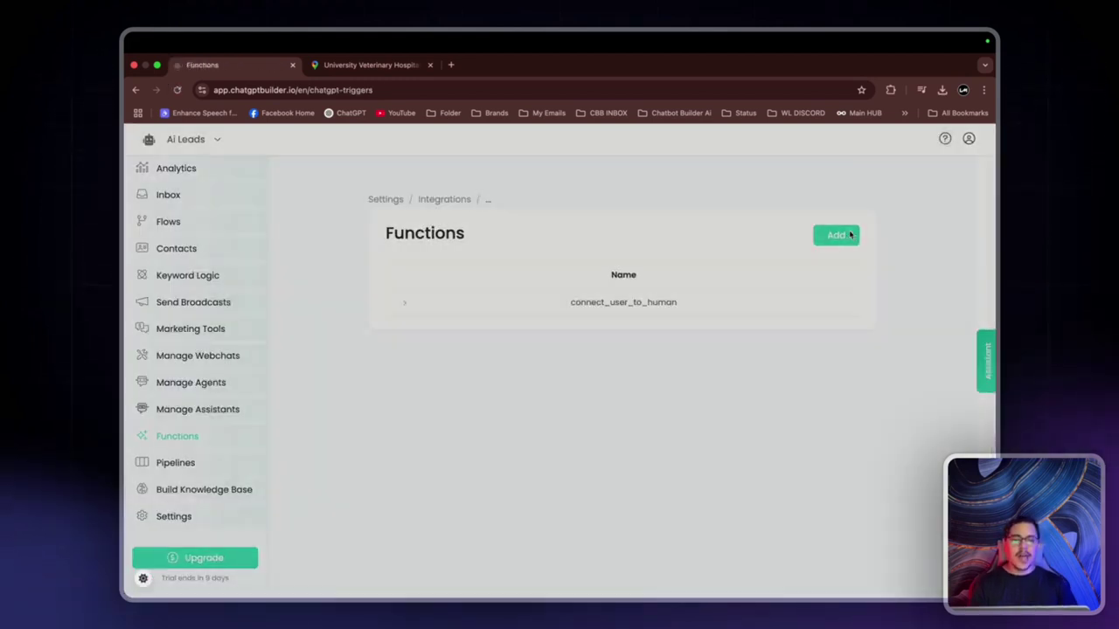
text(S)
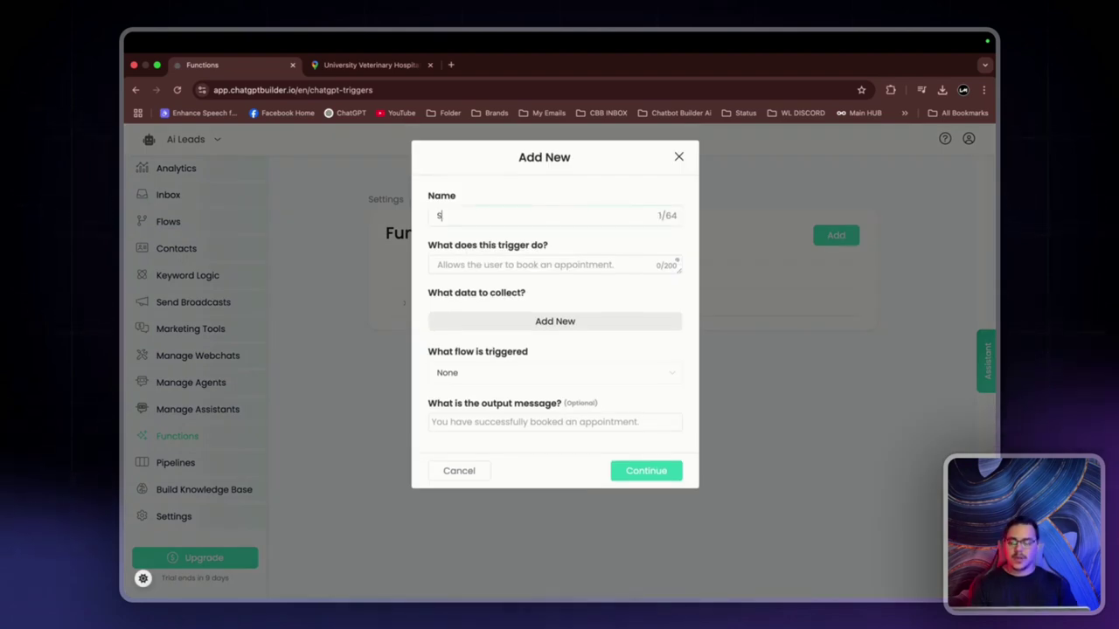
text(hop location)
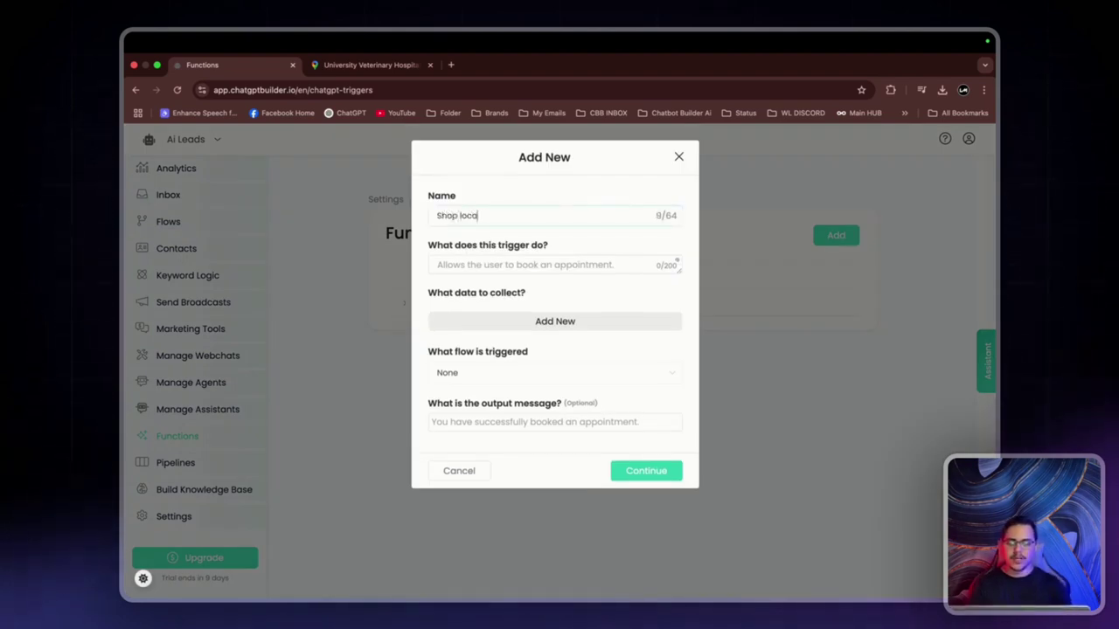
Describe what the trigger does as "Allows the user to find the shops location."
key(Tab)
text(Allows the)
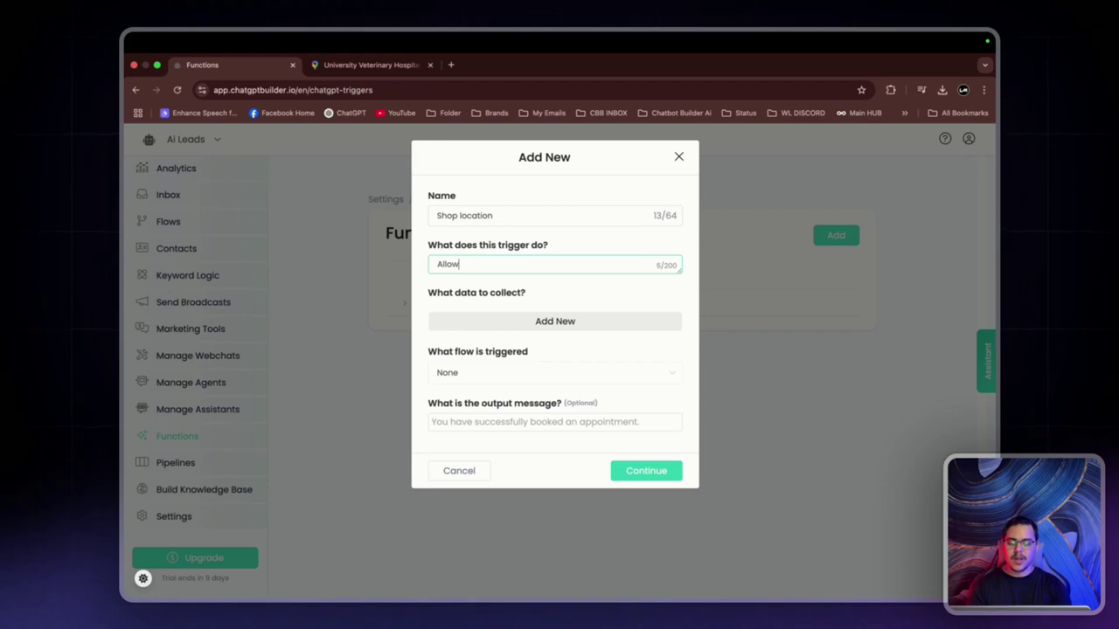
key(BackSpace)
key(BackSpace)
text(he user to)
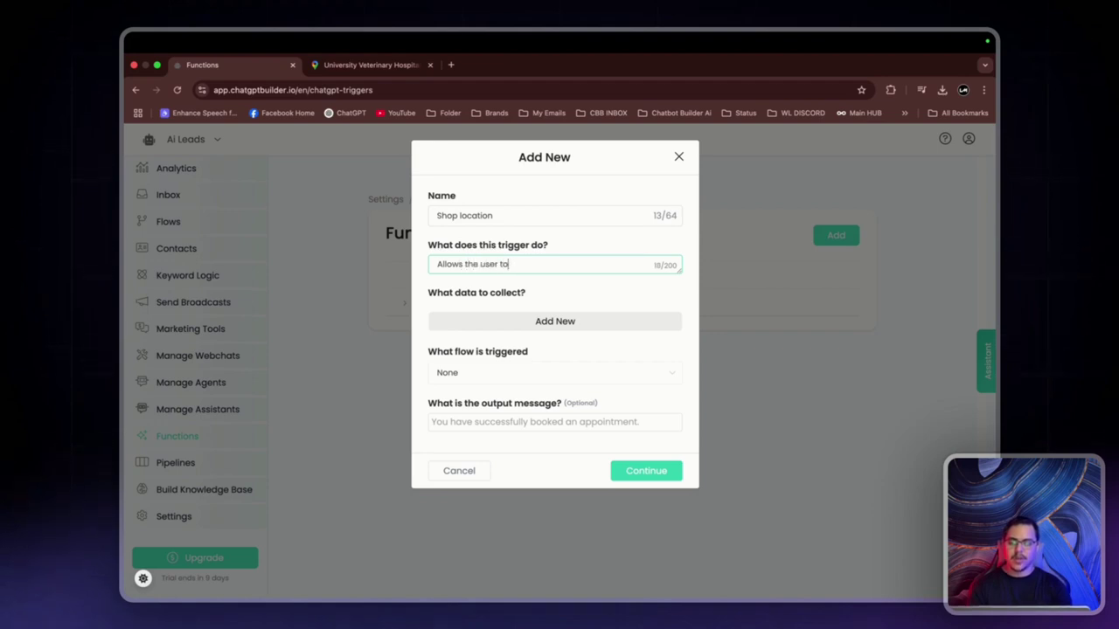
text( find the shop)
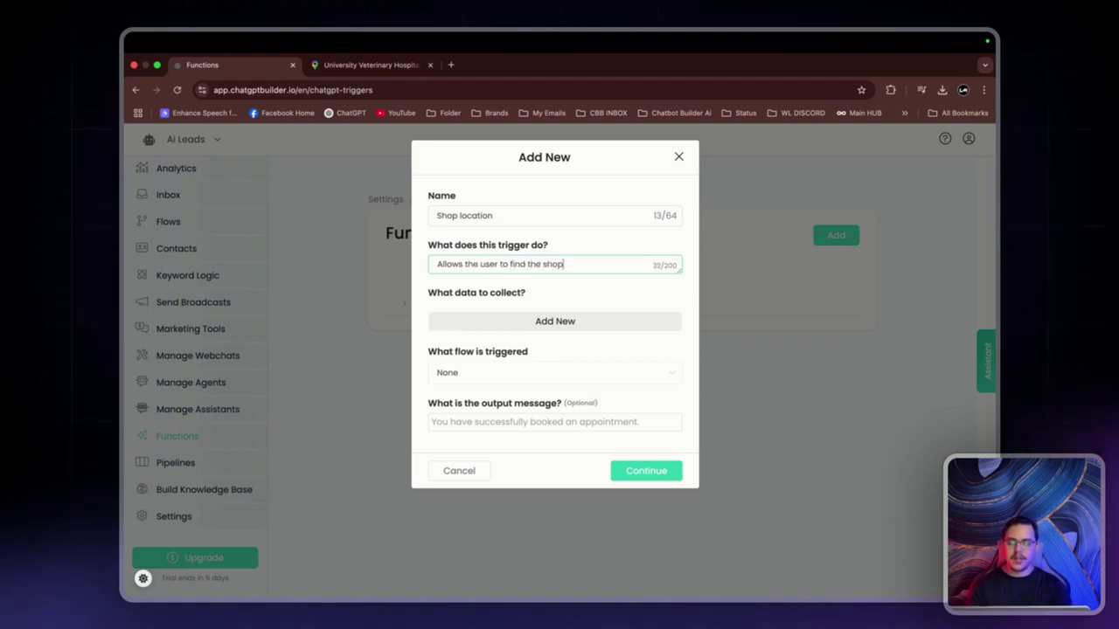
text(s location.)
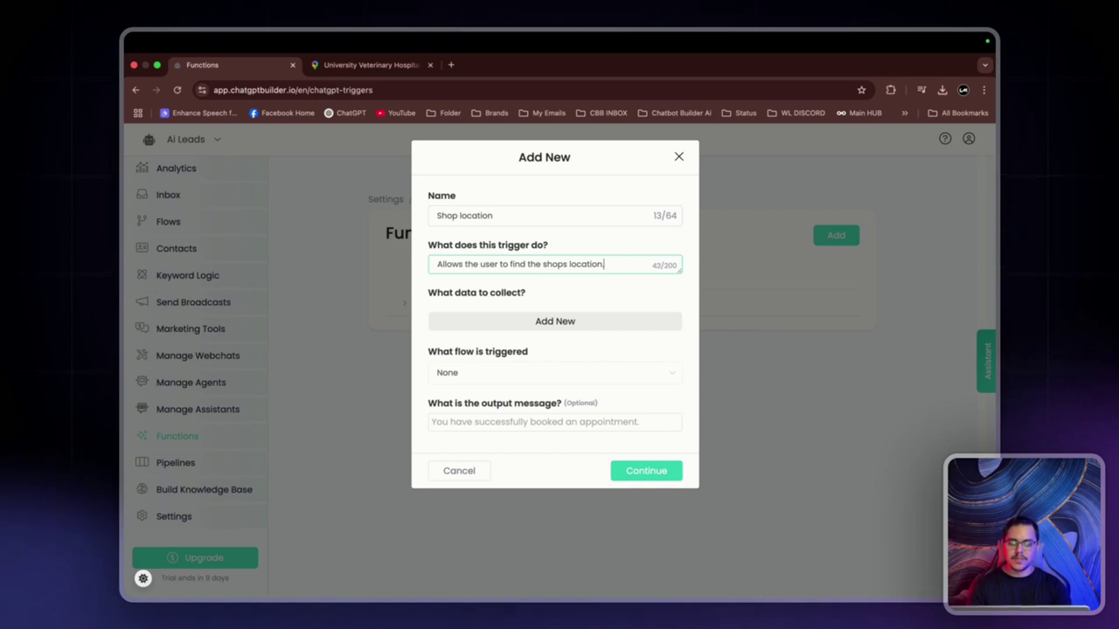
Choose Shop Location as the flow the function triggers, leave the data and output message empty, and save the function
drag(425, 292, 525, 292)
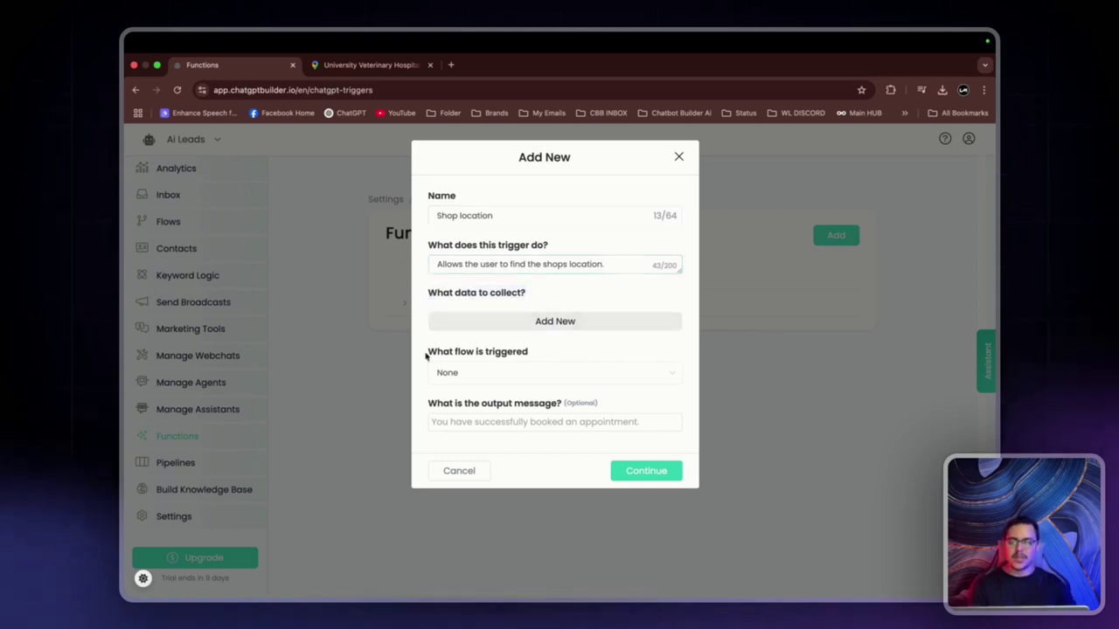
drag(425, 391, 582, 402)
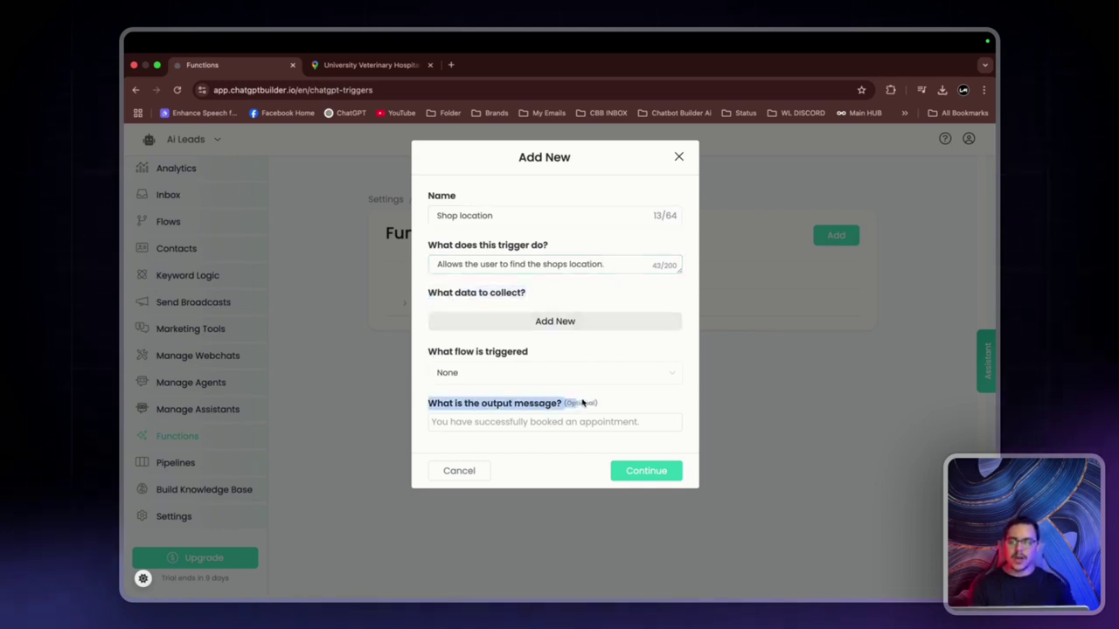
click(472, 350)
click(580, 376)
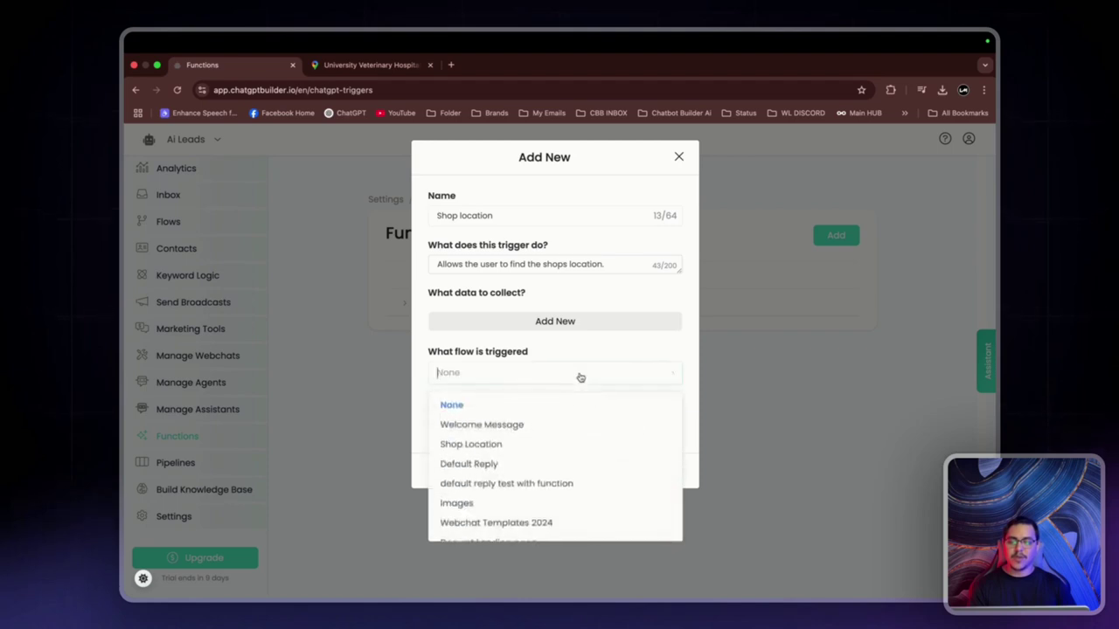
click(559, 446)
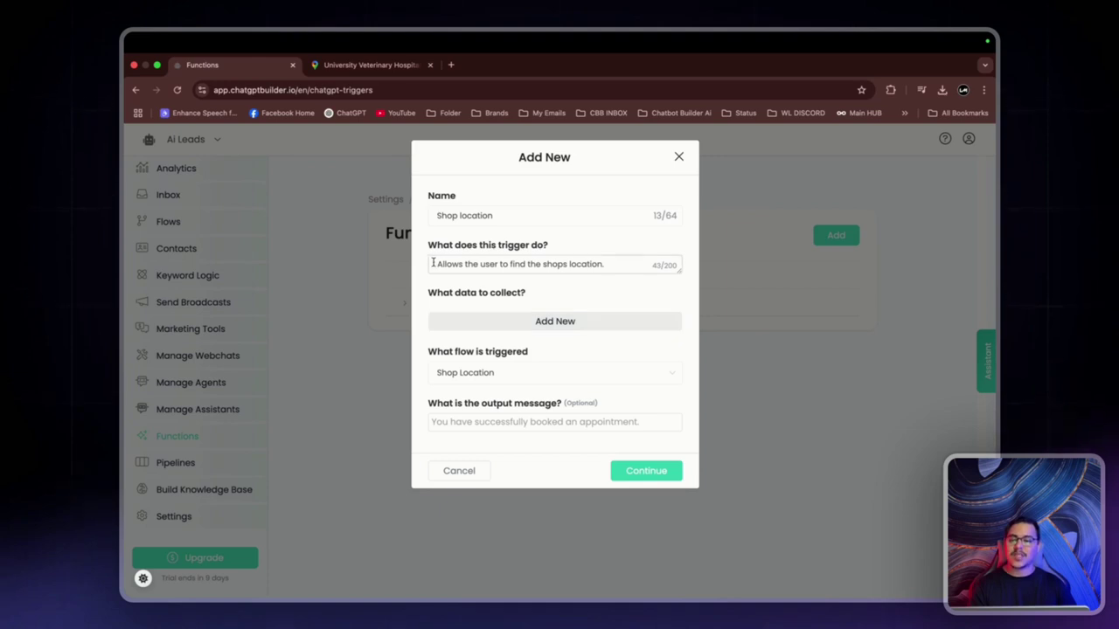
drag(433, 263, 606, 266)
click(689, 289)
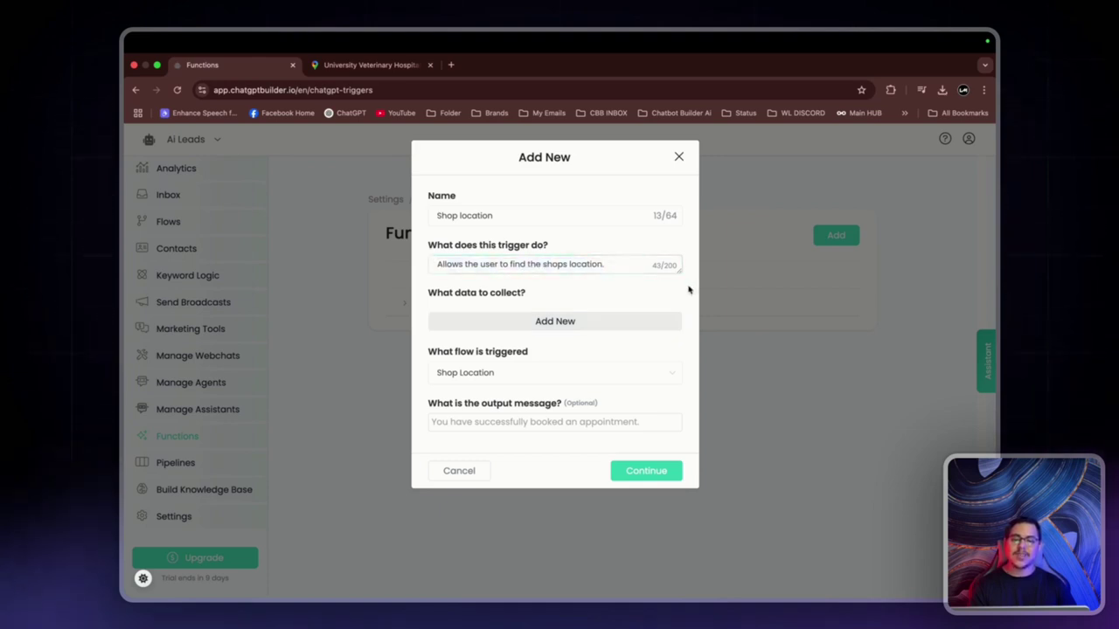
click(648, 478)
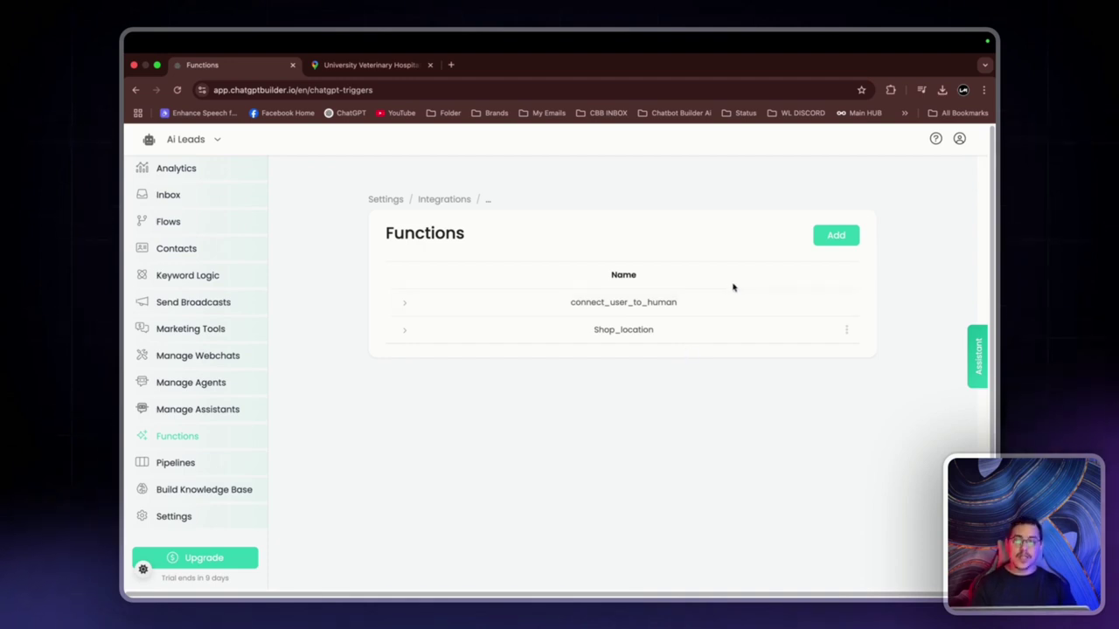
Open the OpenAI integration's edit settings, enlarge the custom instructions box, and attach the Shop_location function
click(444, 199)
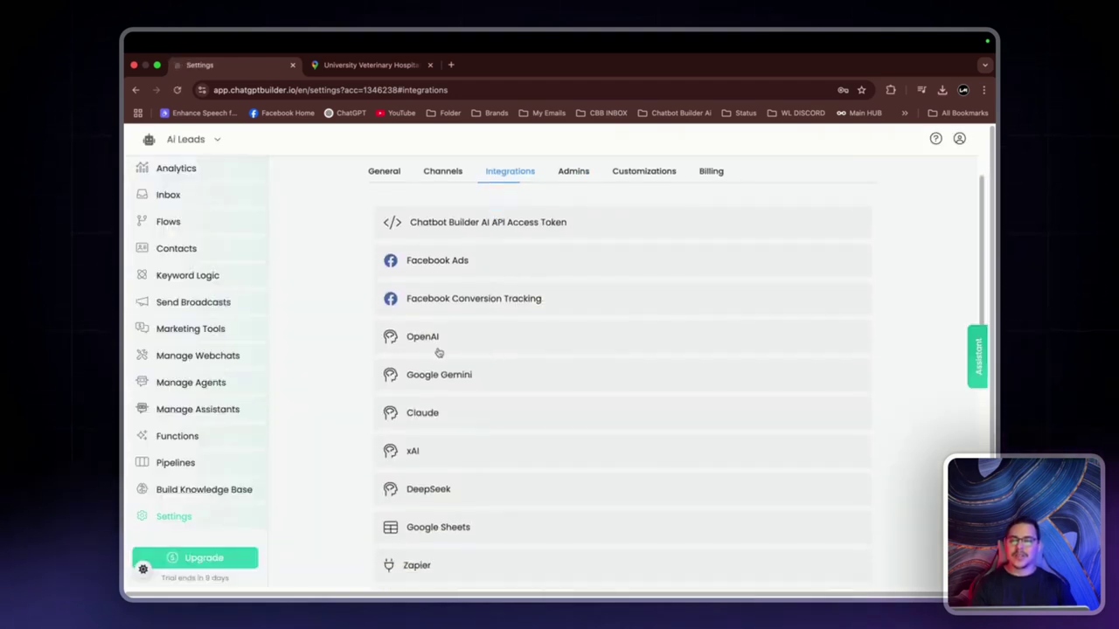
click(433, 348)
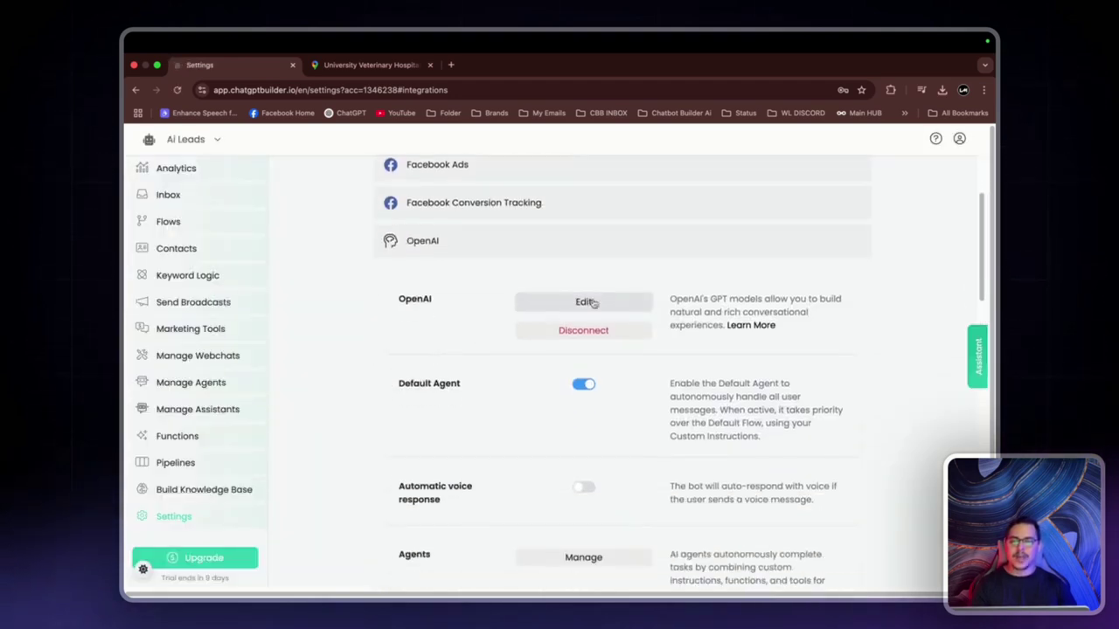
click(574, 310)
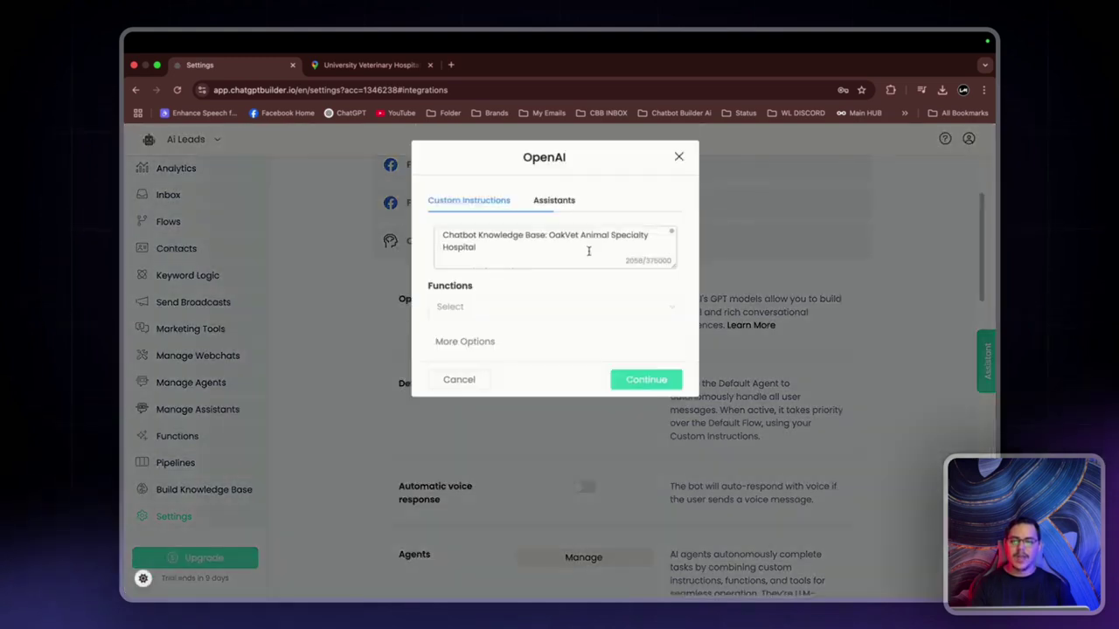
drag(673, 264, 672, 389)
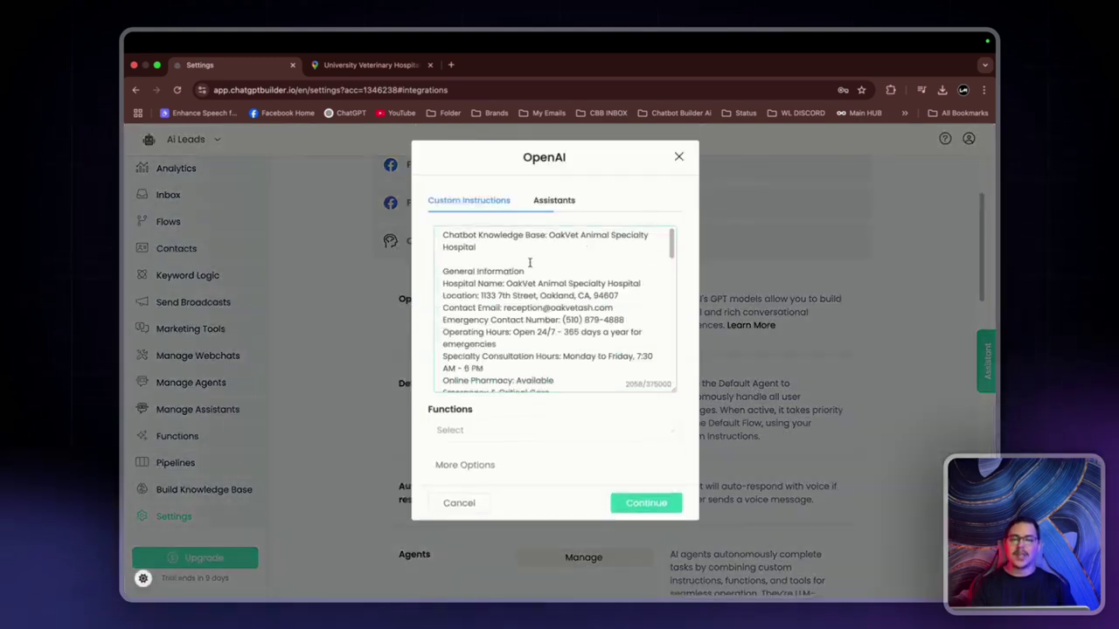
click(507, 430)
click(503, 462)
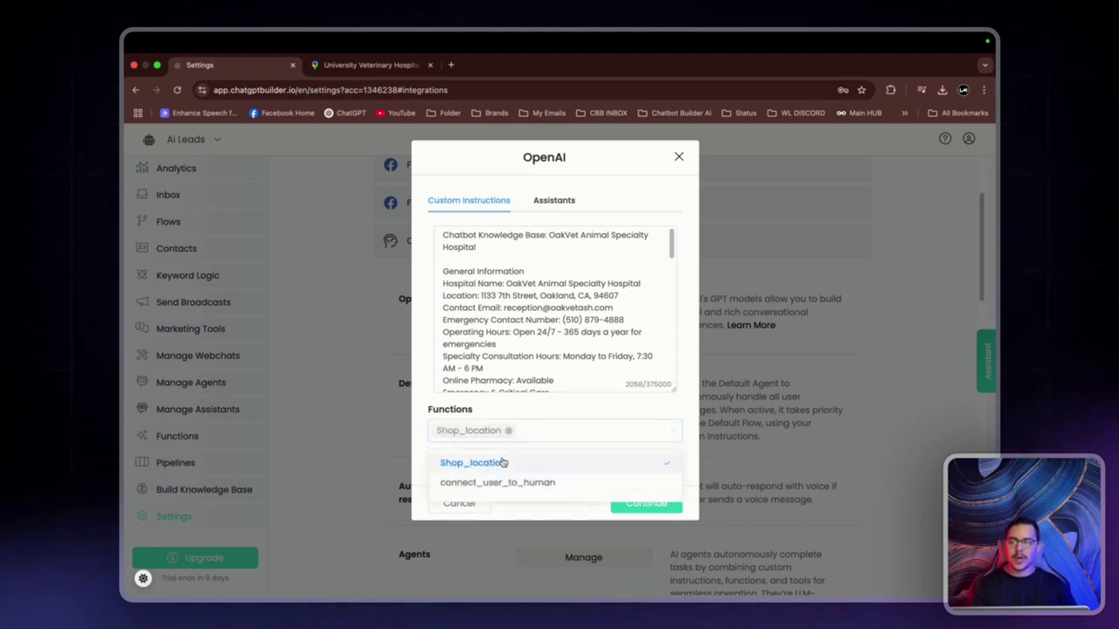
Expand the additional OpenAI options and review the temperature and maximum output tokens
click(575, 419)
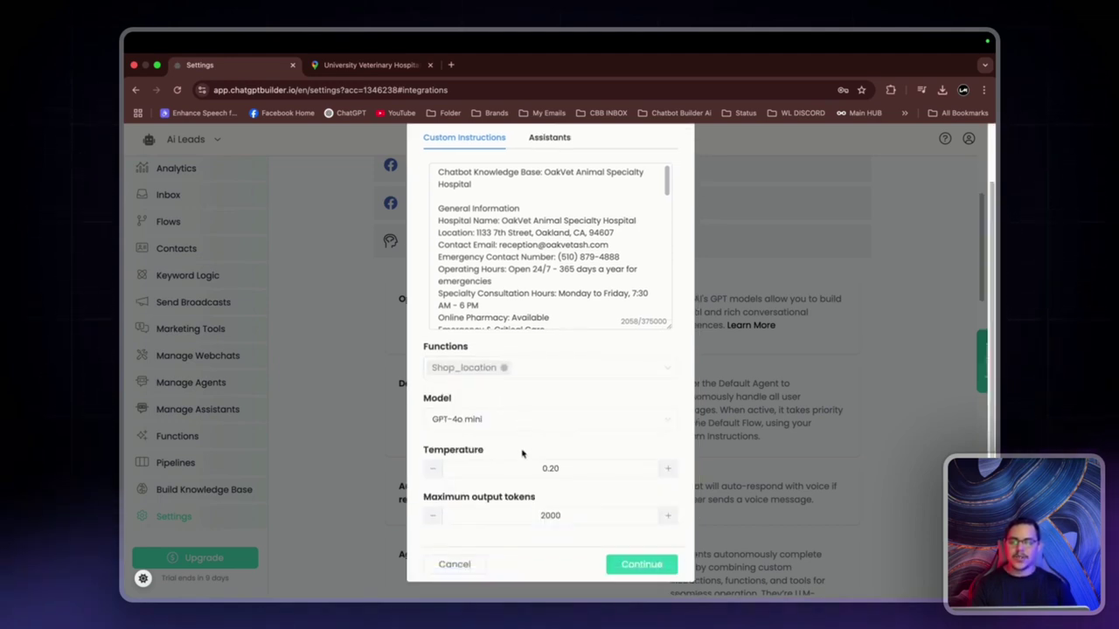
double_click(548, 470)
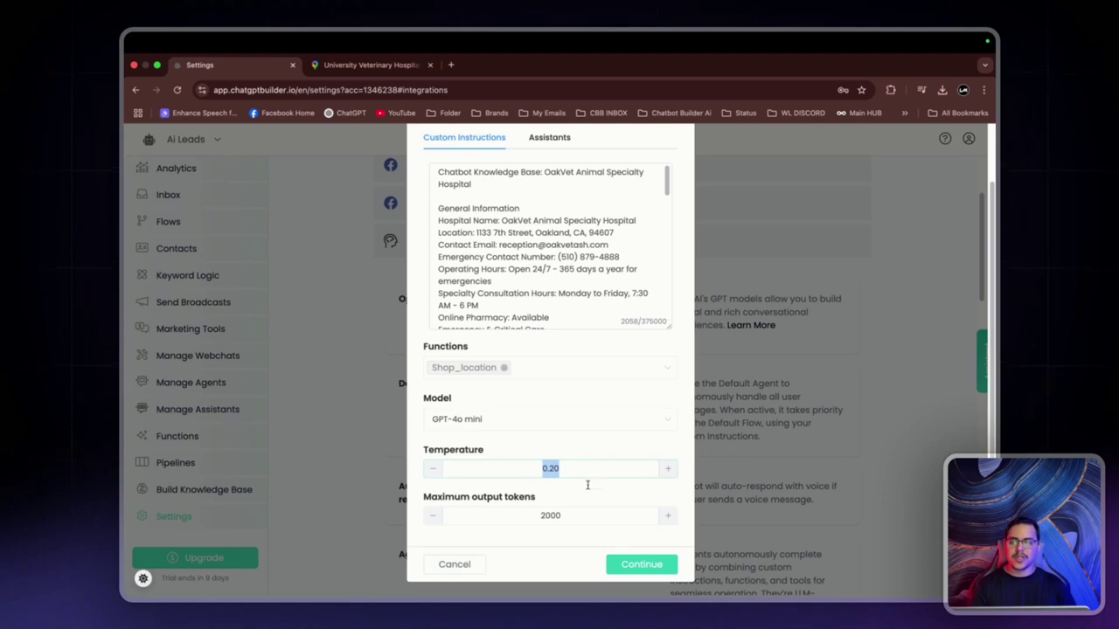
drag(540, 515, 610, 515)
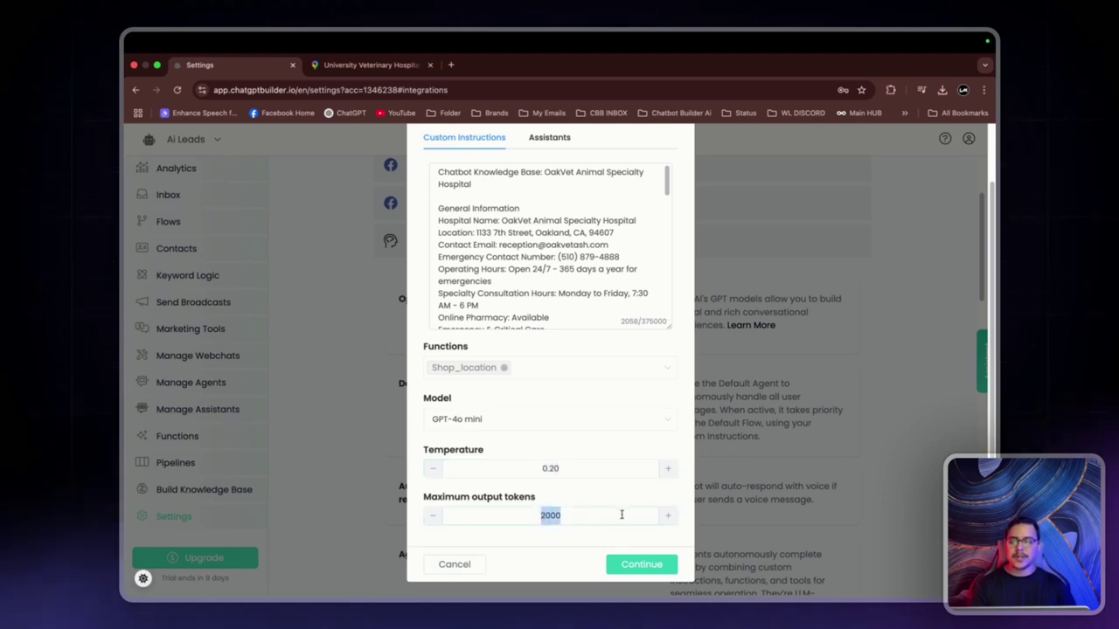
Append "##Important: When the user asks for the shops location please trigger the Shop_Location Function" to the custom instructions and save the settings
scroll(621, 515, up, 2)
scroll(597, 337, down, 10)
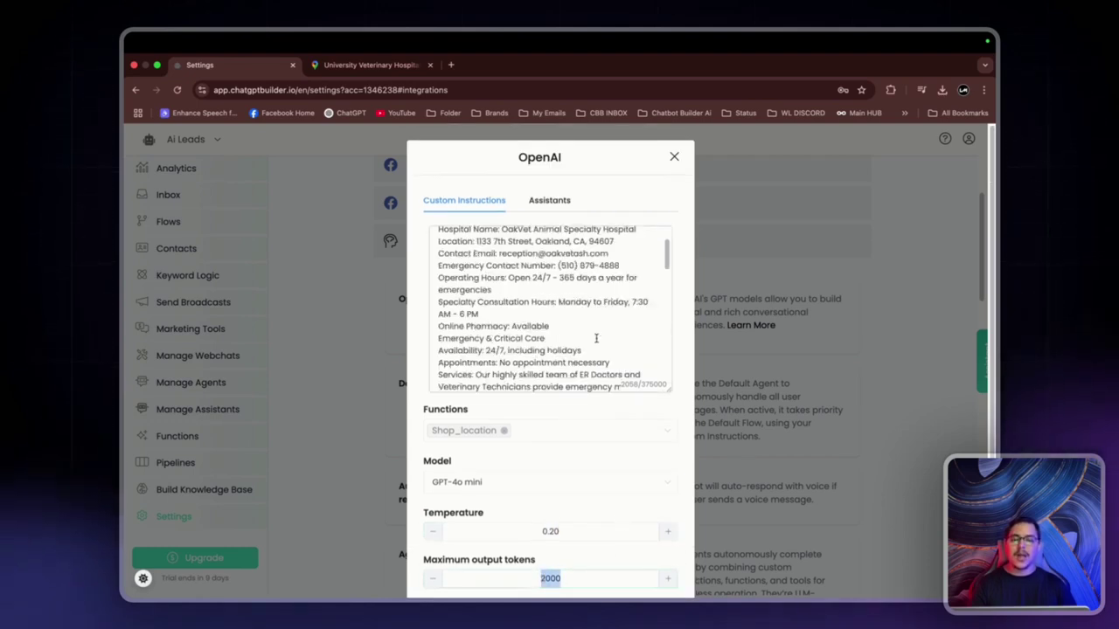
click(546, 380)
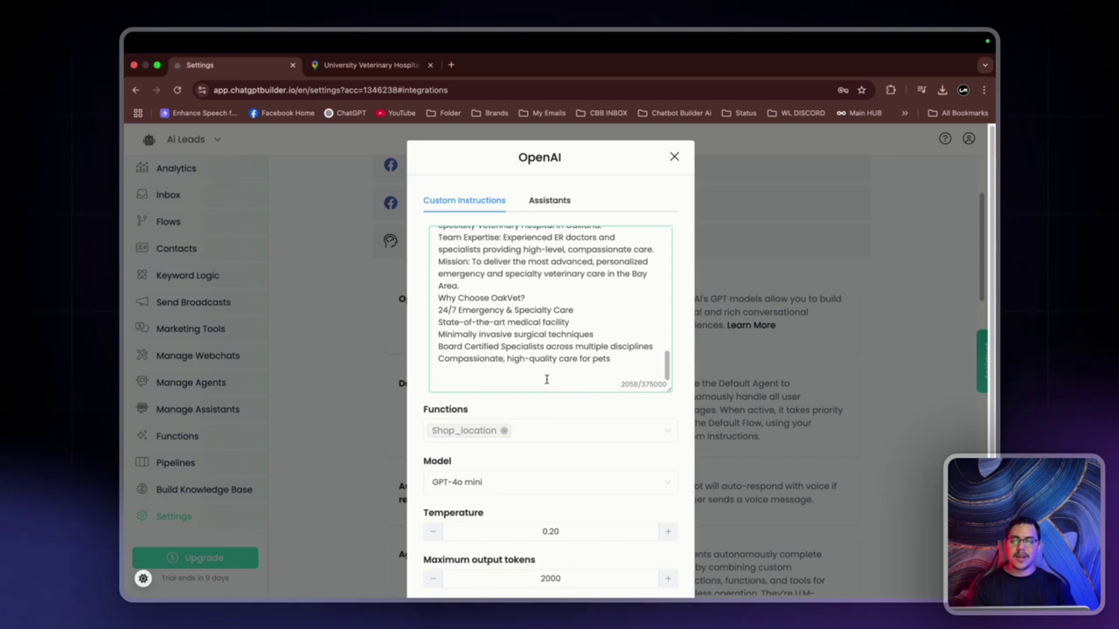
text(##important: When the use)
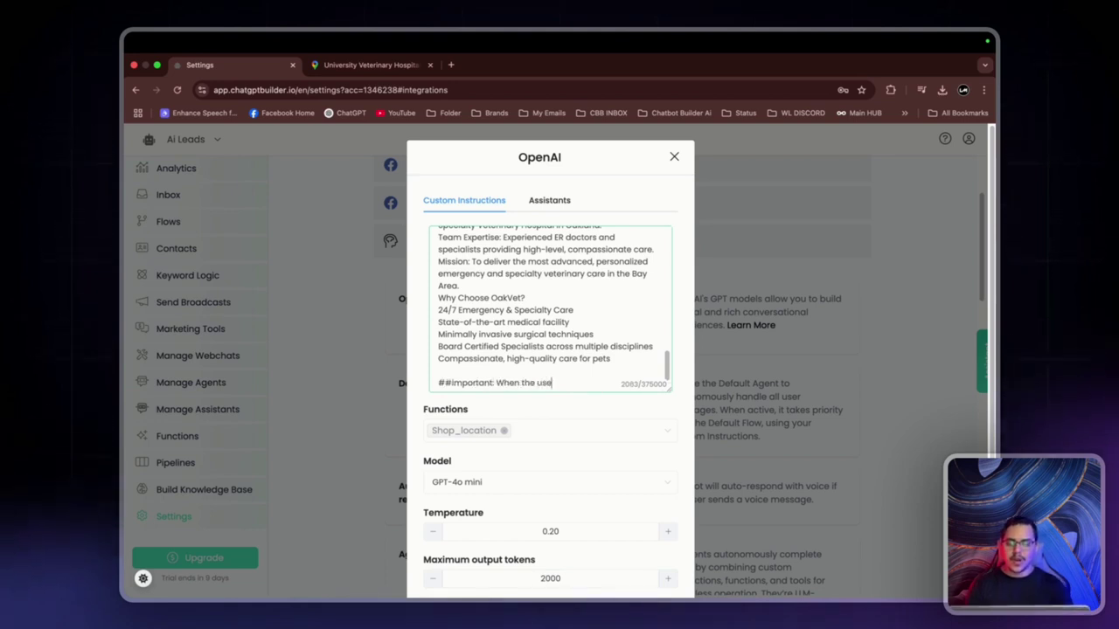
text(r asks for the)
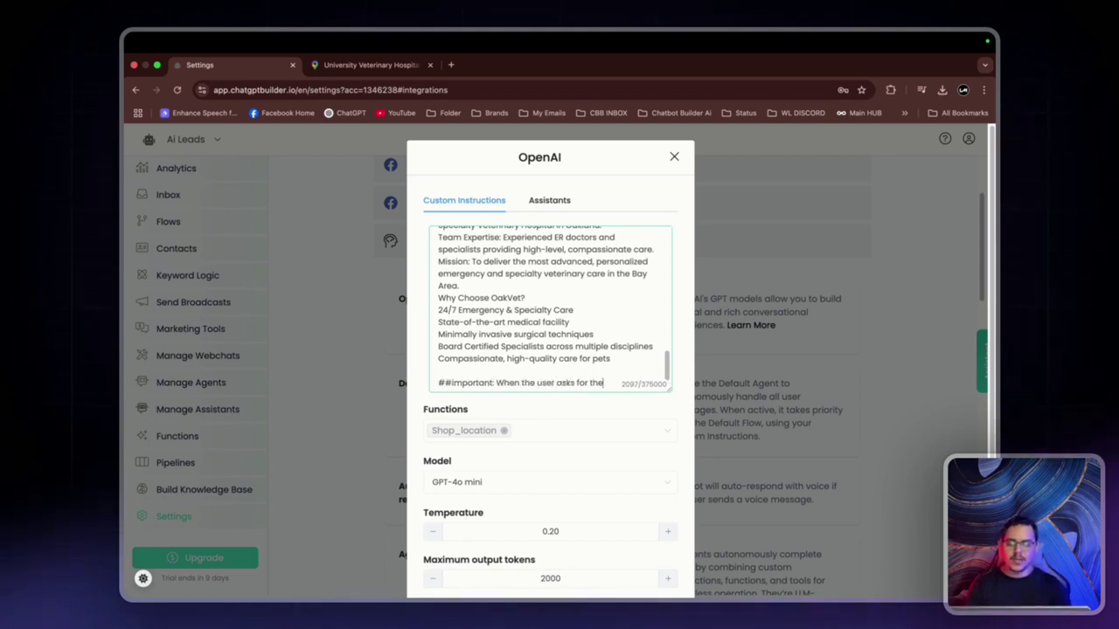
text( shops location)
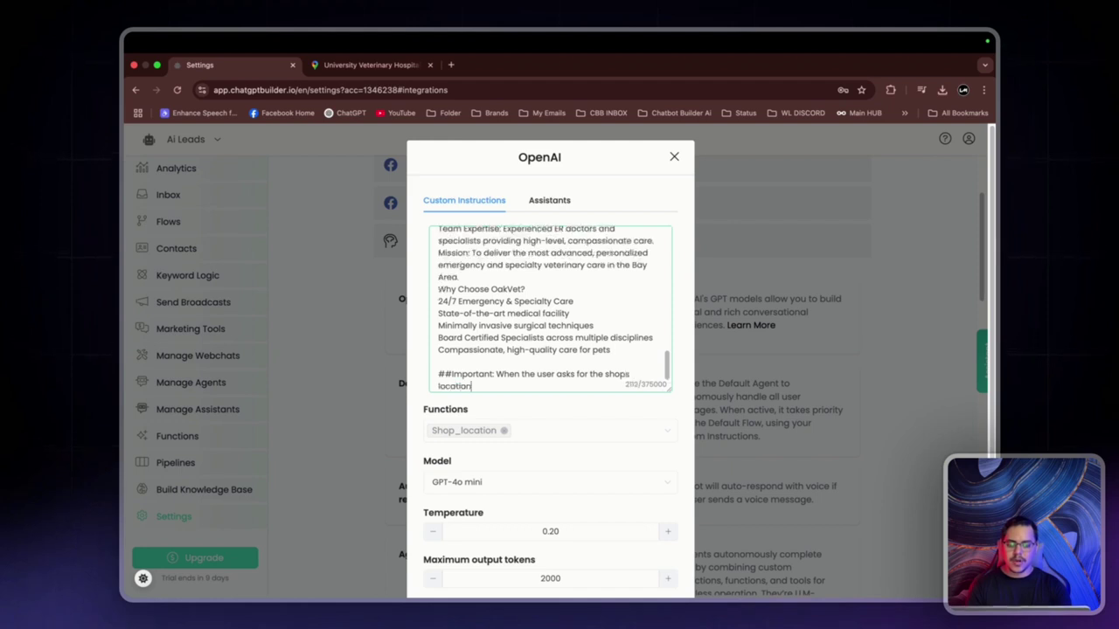
text( please trigger t)
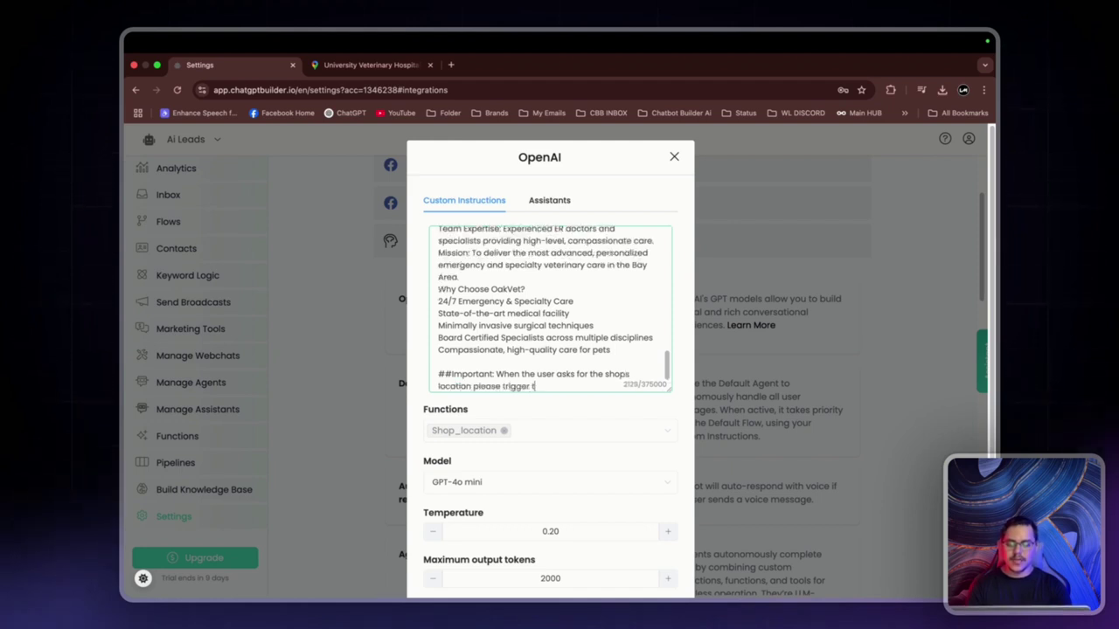
text(he Shop)
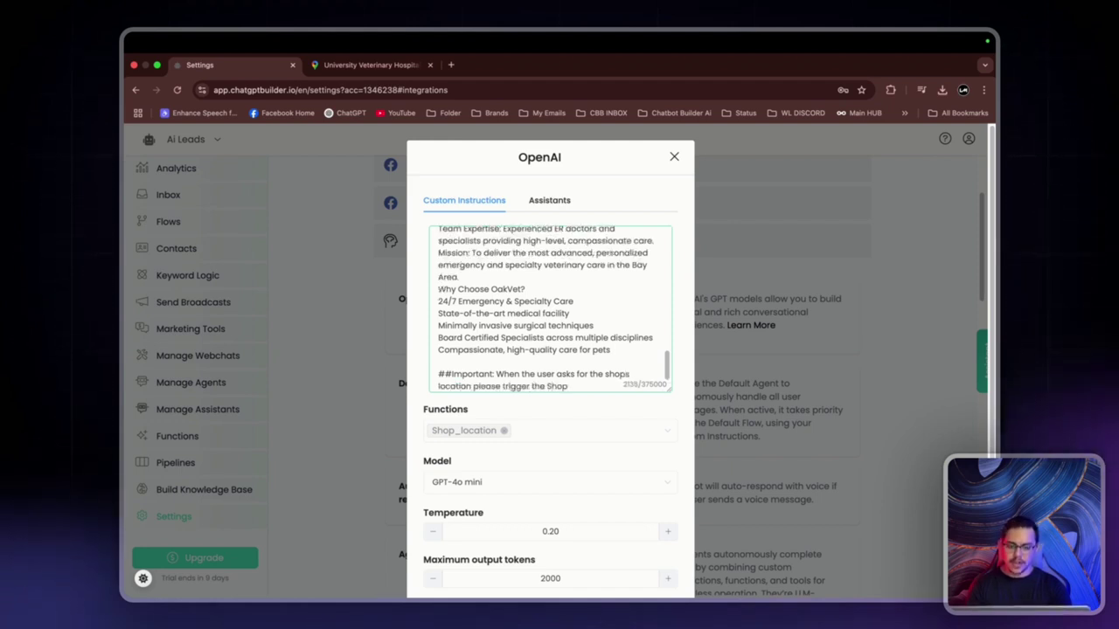
text(_Location)
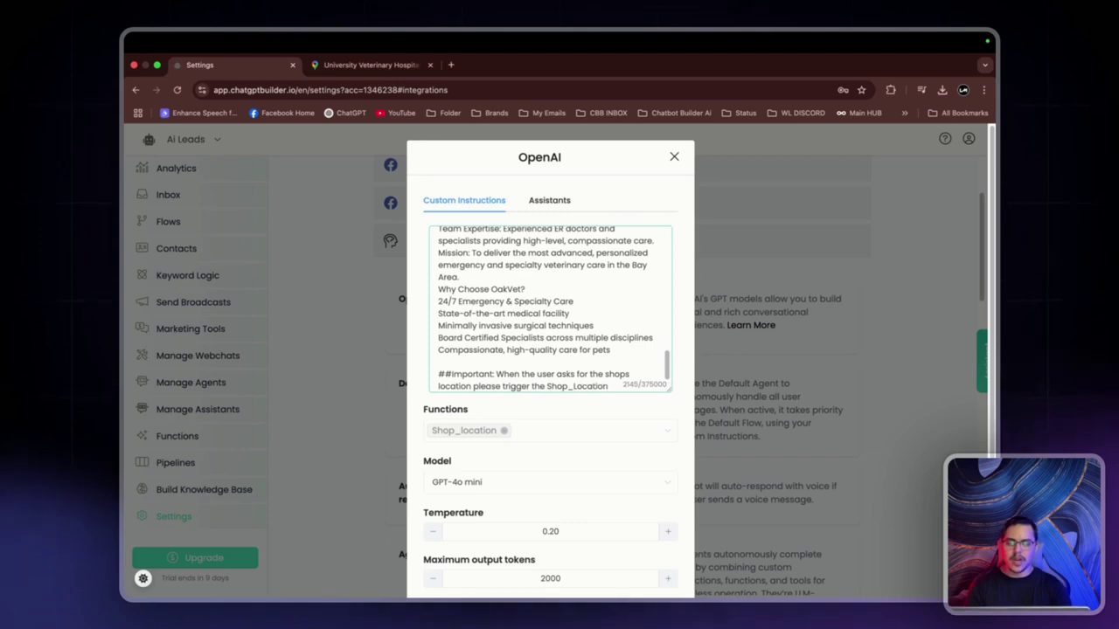
text( Fun)
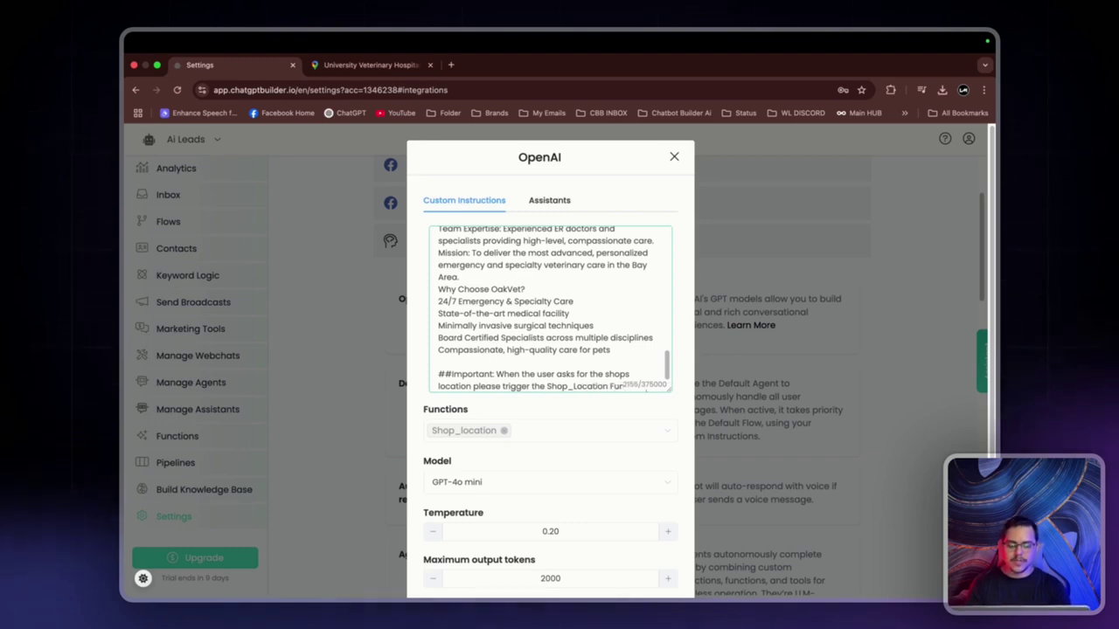
scroll(592, 490, down, 3)
click(644, 565)
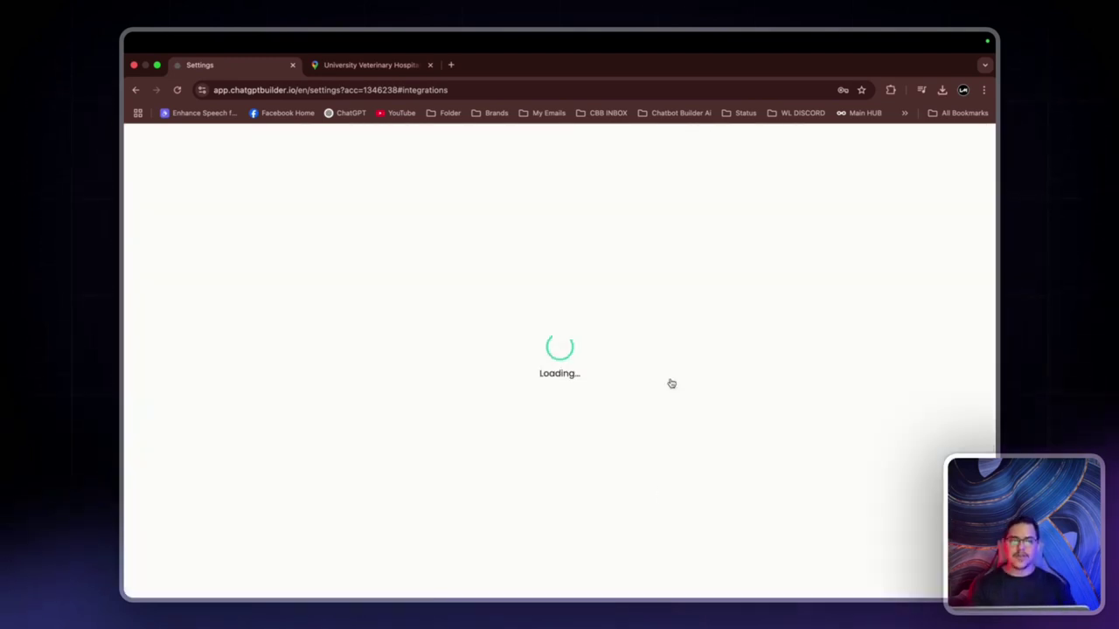
Open the Welcome Message flow from the flow list and preview it in the Webchat channel
click(507, 301)
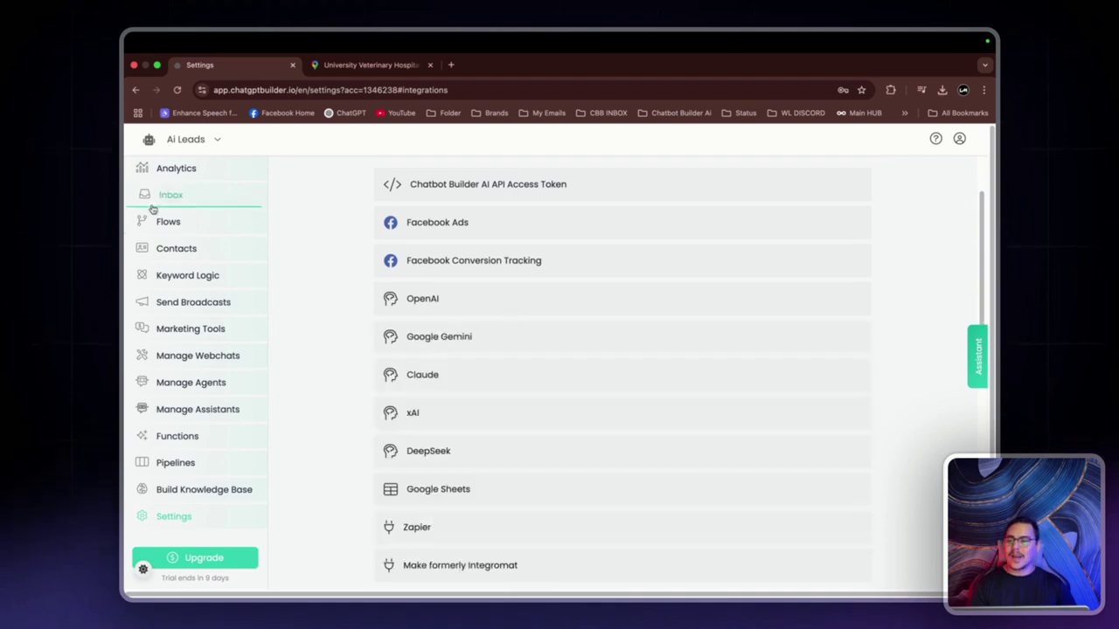
click(176, 224)
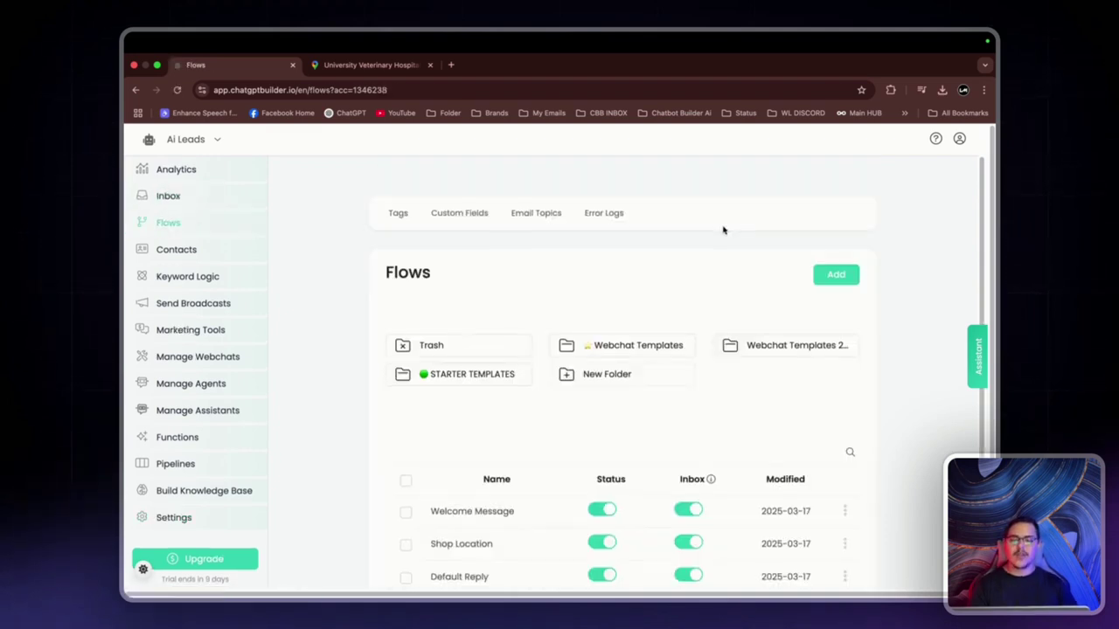
scroll(728, 229, down, 3)
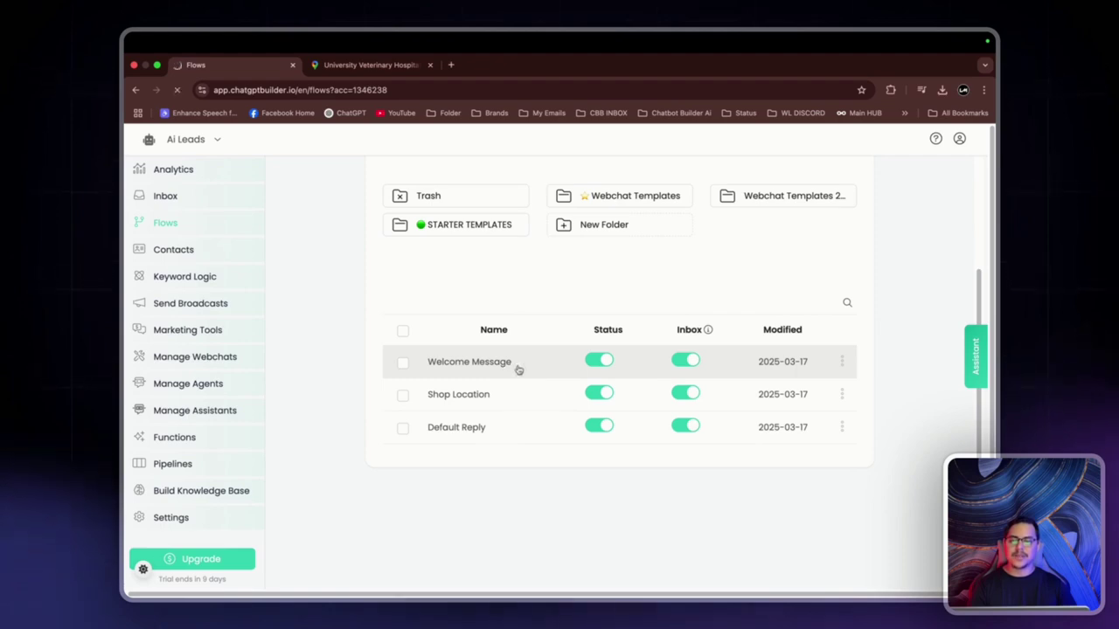
click(485, 569)
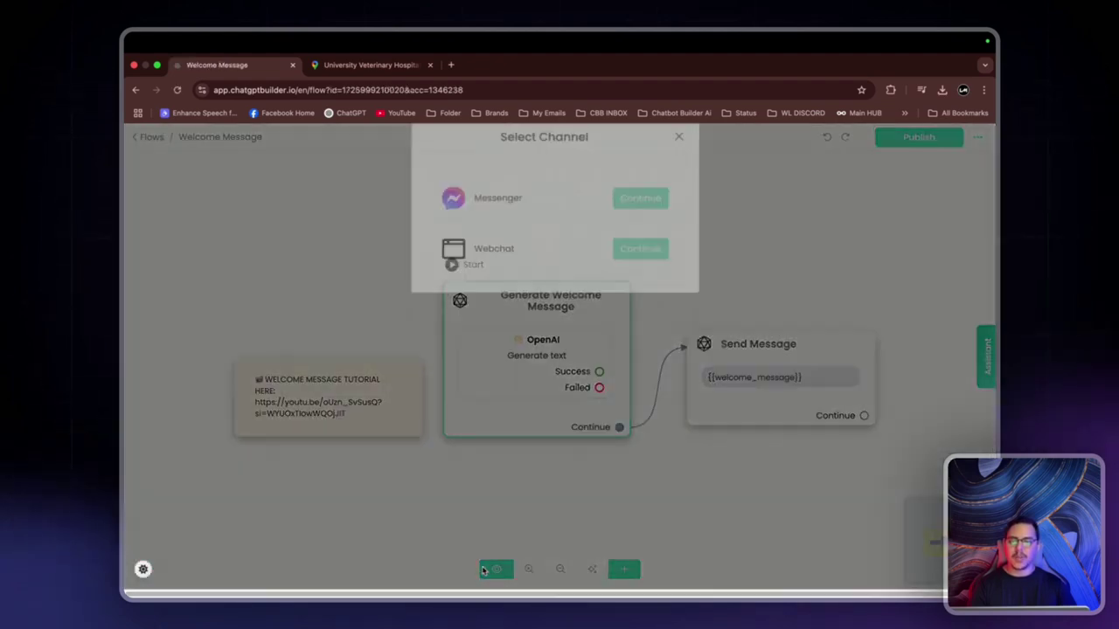
click(642, 271)
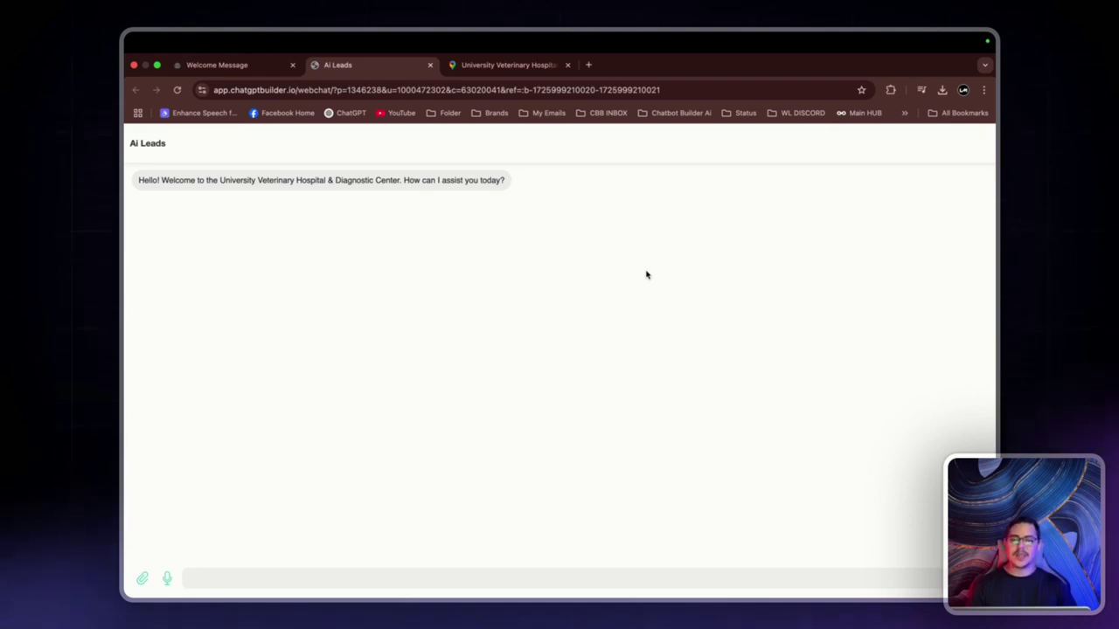
Ask the chatbot "what do you do ?" in the webchat and review the services and formatting in its reply
click(707, 580)
text(what do )
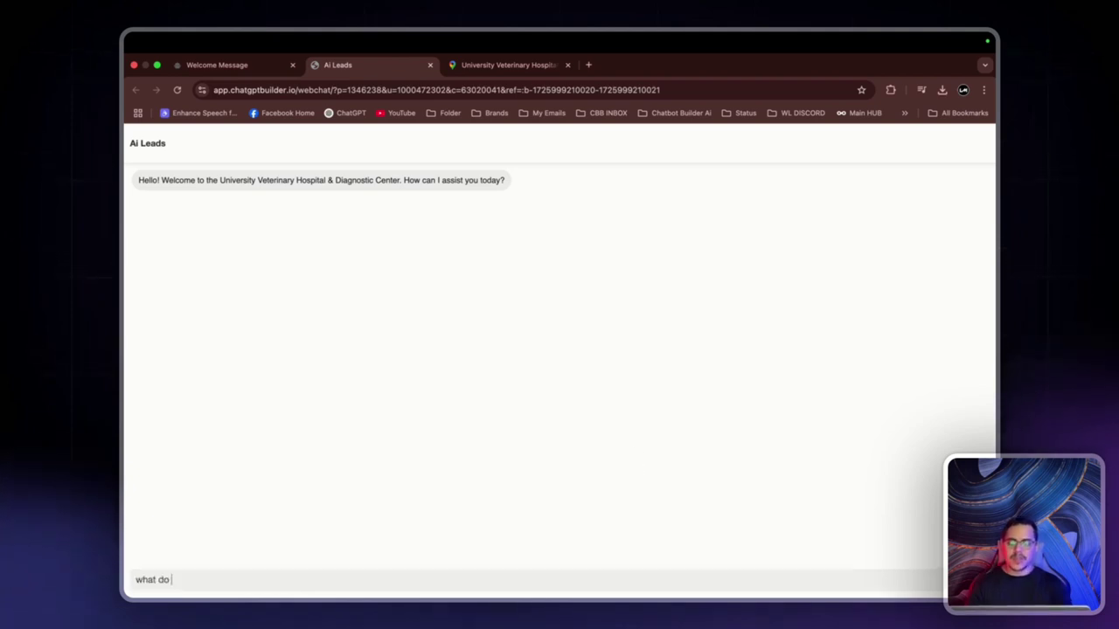
text(you do ?)
key(Return)
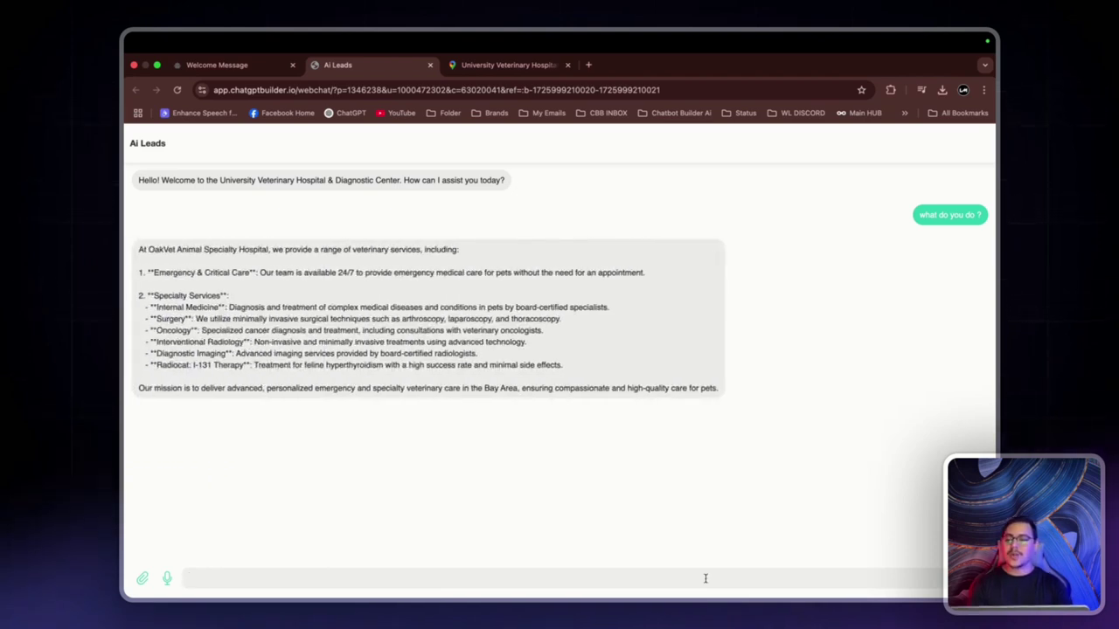
drag(137, 250, 470, 256)
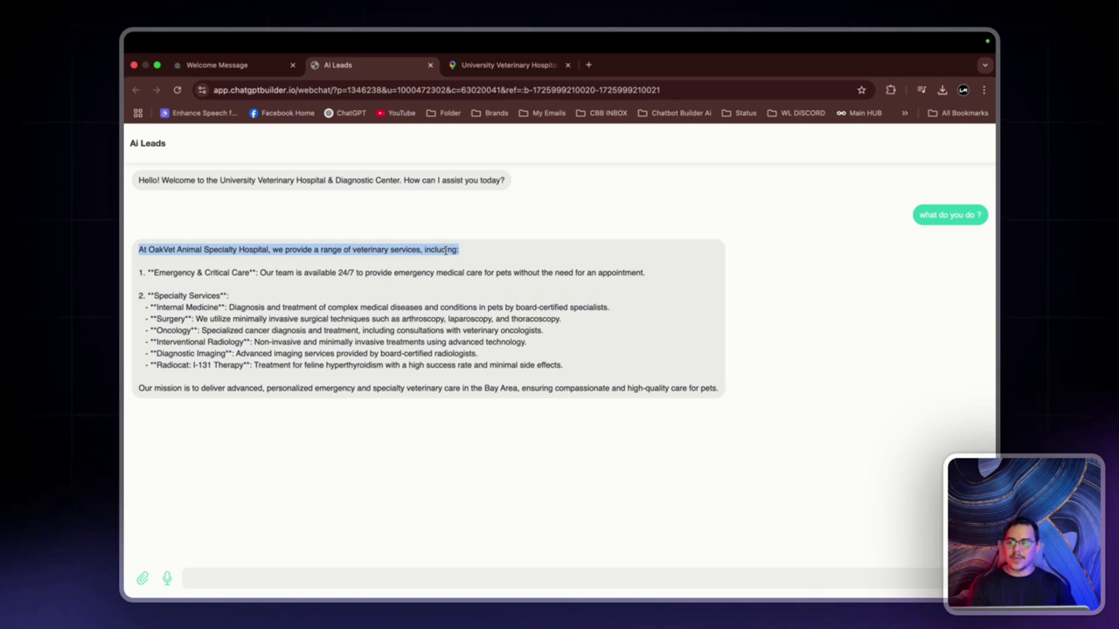
click(191, 278)
drag(155, 273, 250, 270)
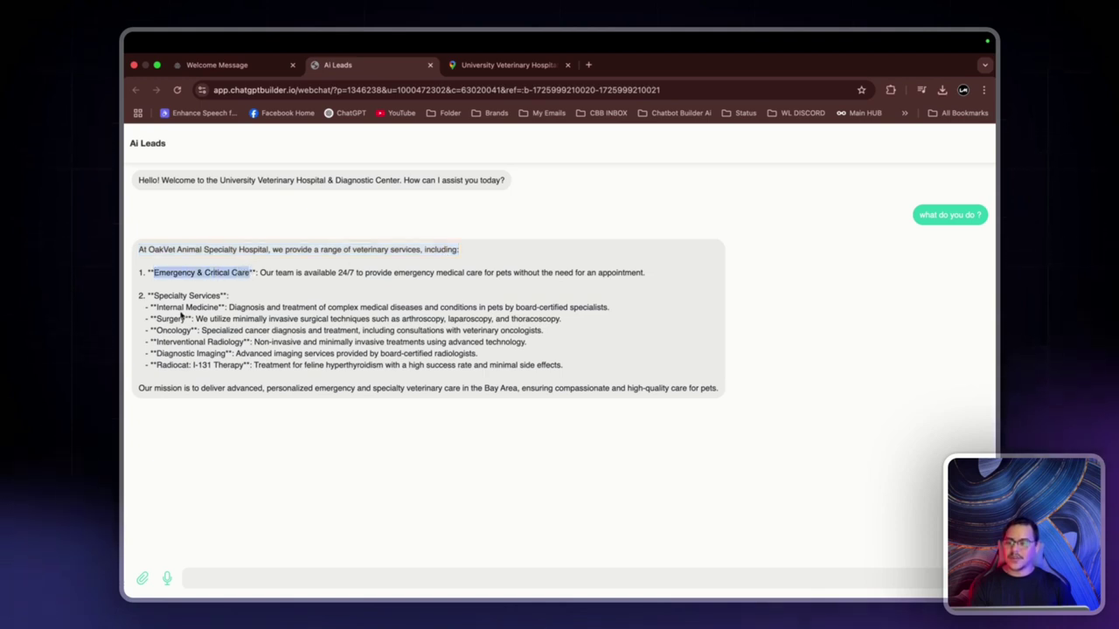
drag(155, 307, 217, 305)
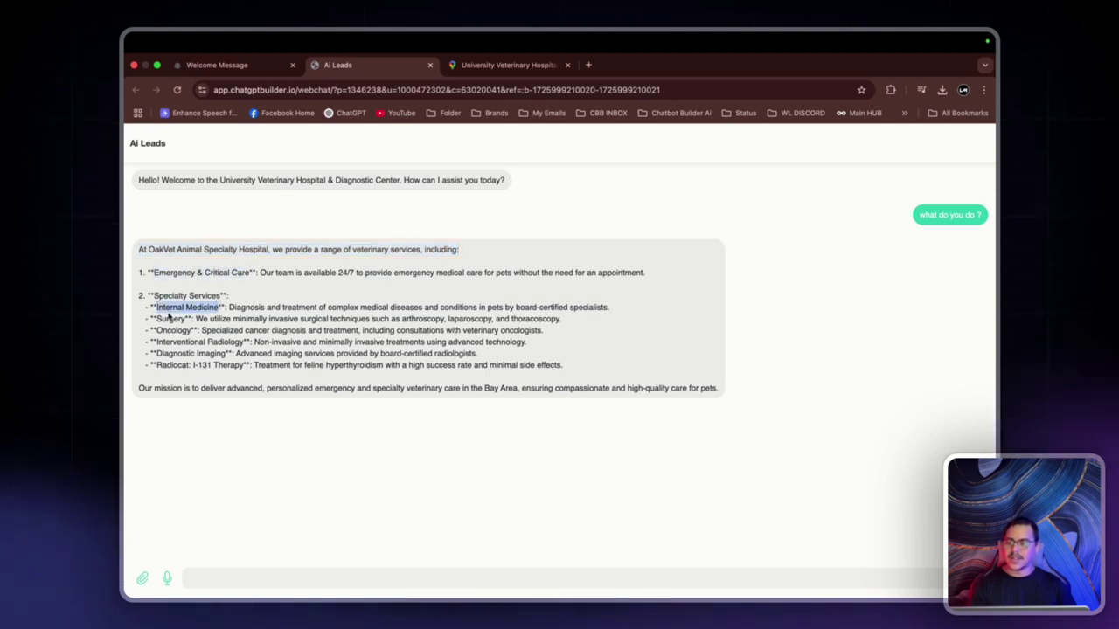
click(214, 318)
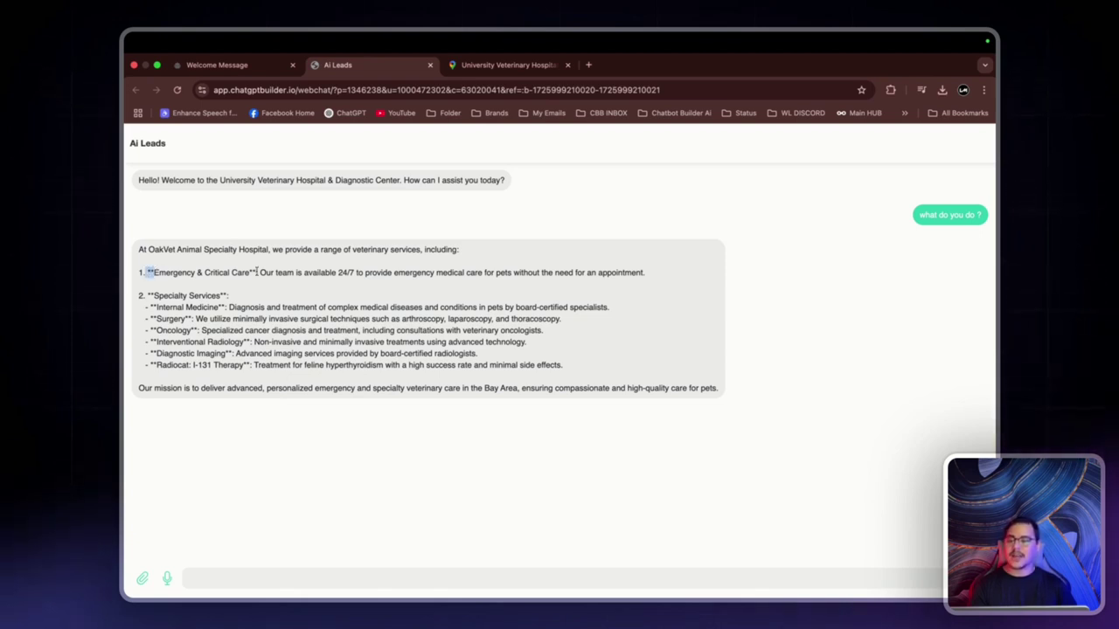
drag(249, 272, 262, 272)
click(316, 294)
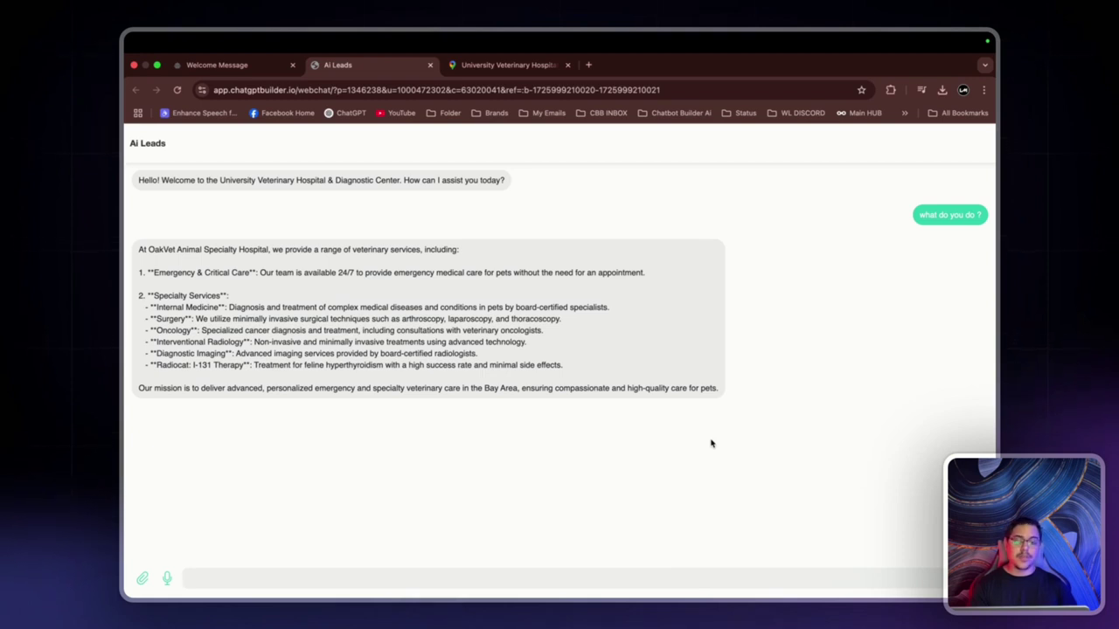
Ask the chatbot "what is your phone number ?" and check the contact details in its answer
text(what is your ohone)
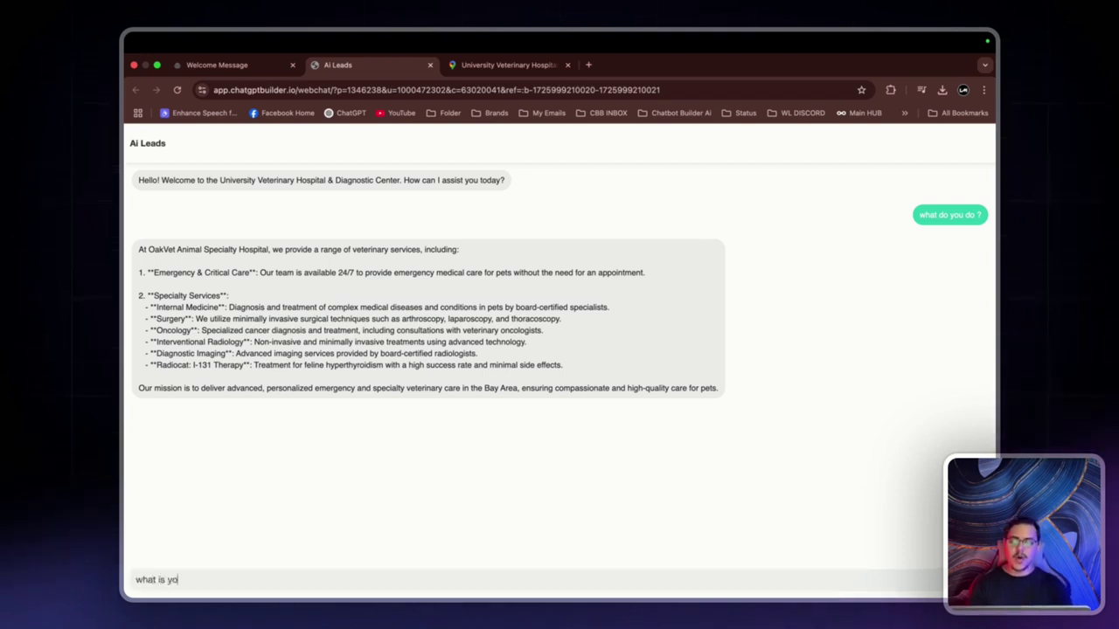
key(BackSpace)
key(BackSpace)
key(BackSpace)
key(BackSpace)
key(BackSpace)
key(BackSpace)
text(phone nu)
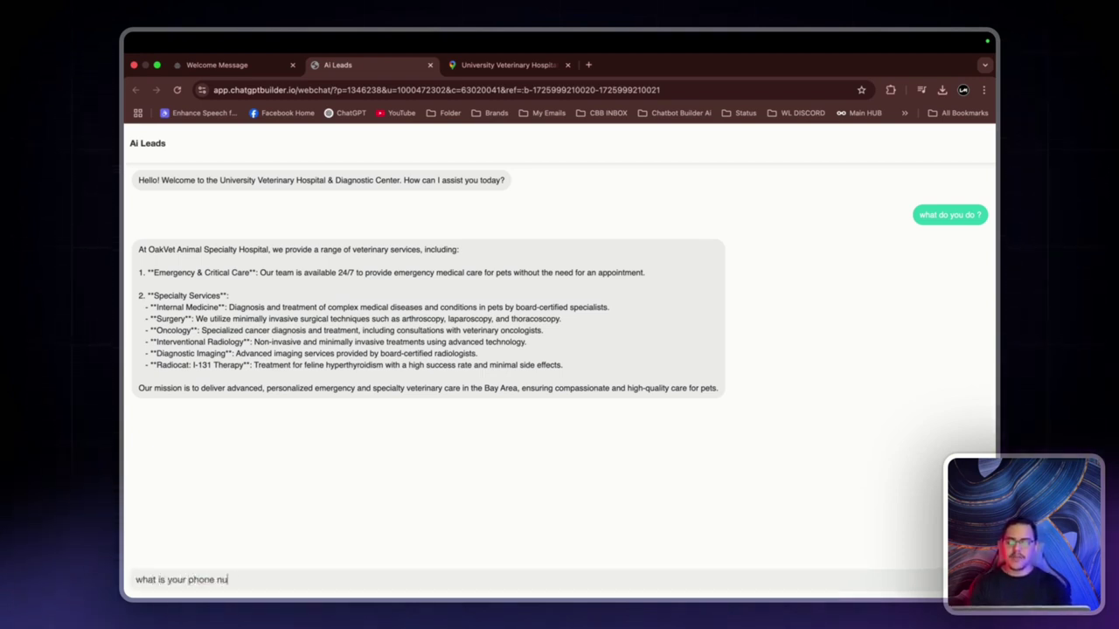
text(mber ?)
key(Return)
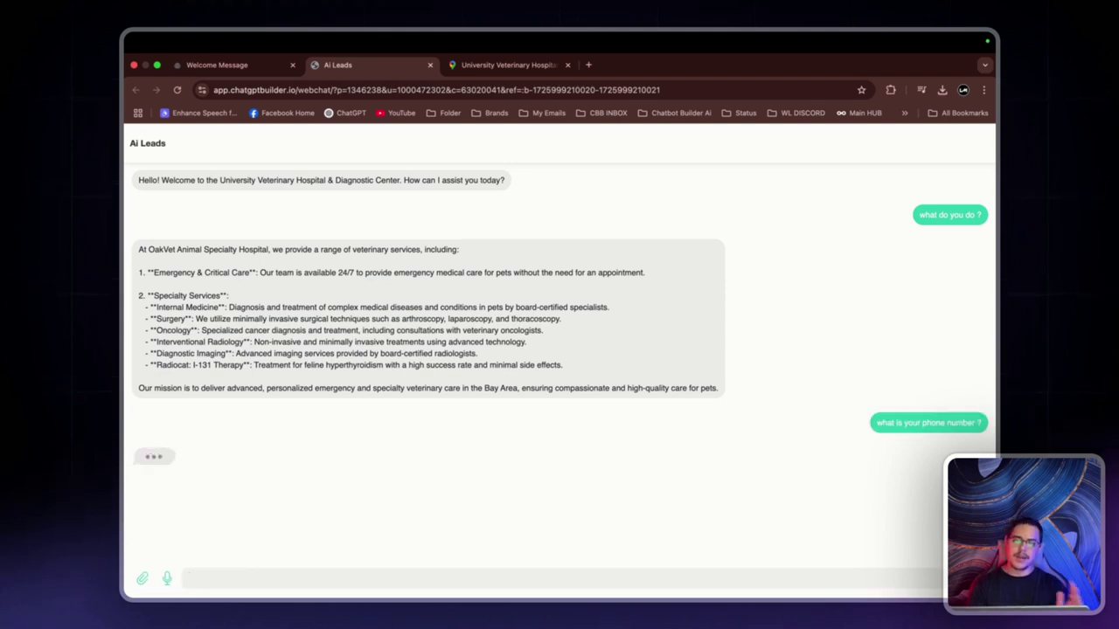
drag(138, 457, 583, 457)
Ask the chatbot "whats your location ?" in the webchat and read the address and directions text in its reply
click(621, 579)
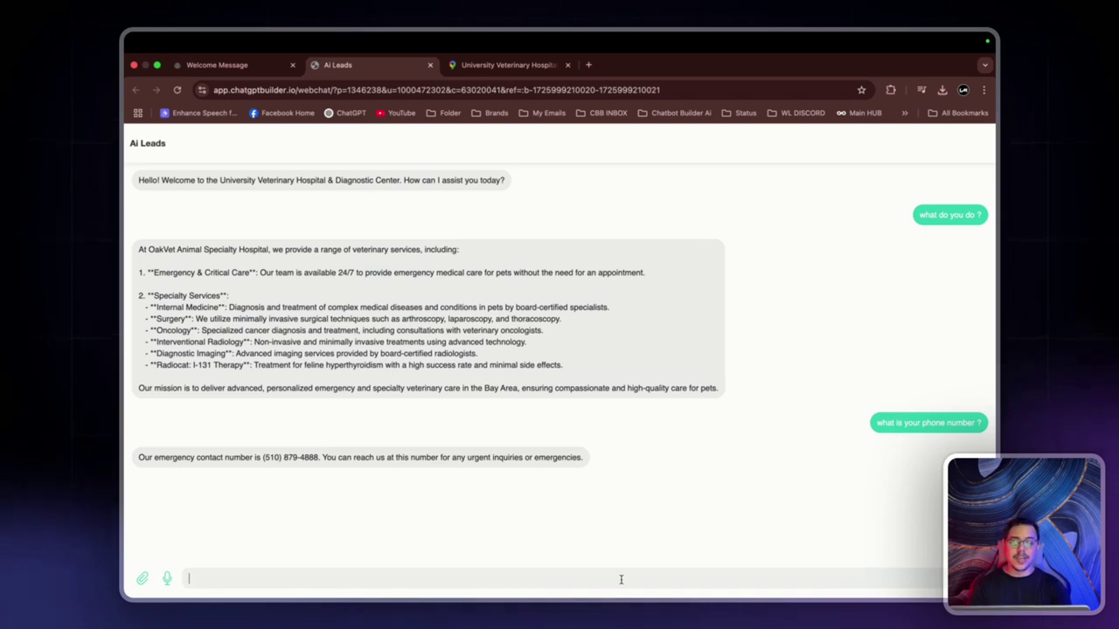
text(whats your location )
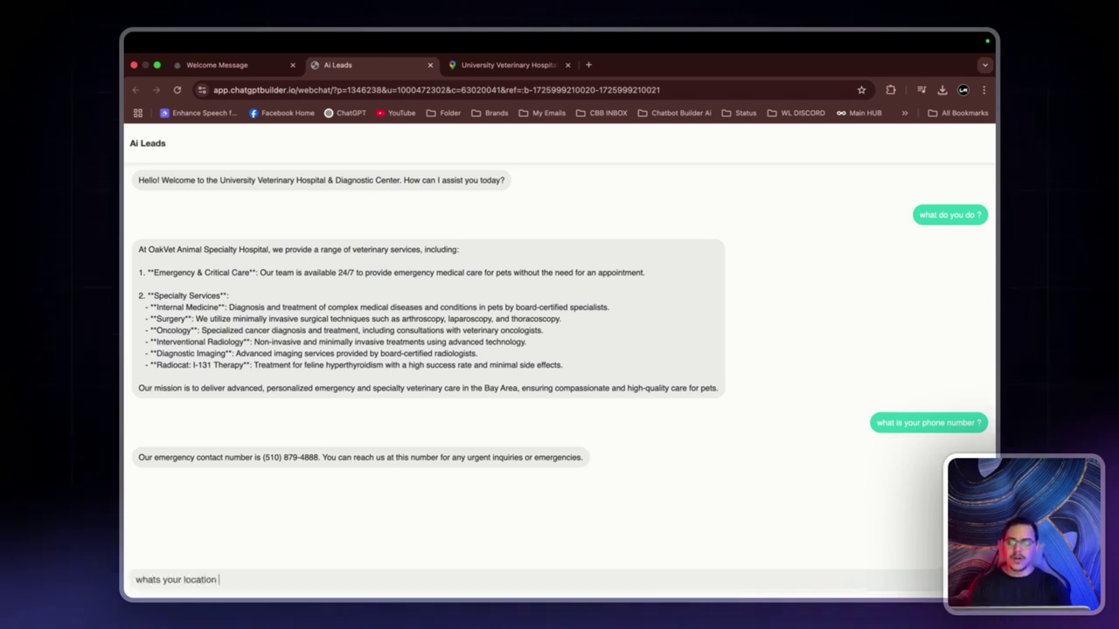
text(?)
key(Return)
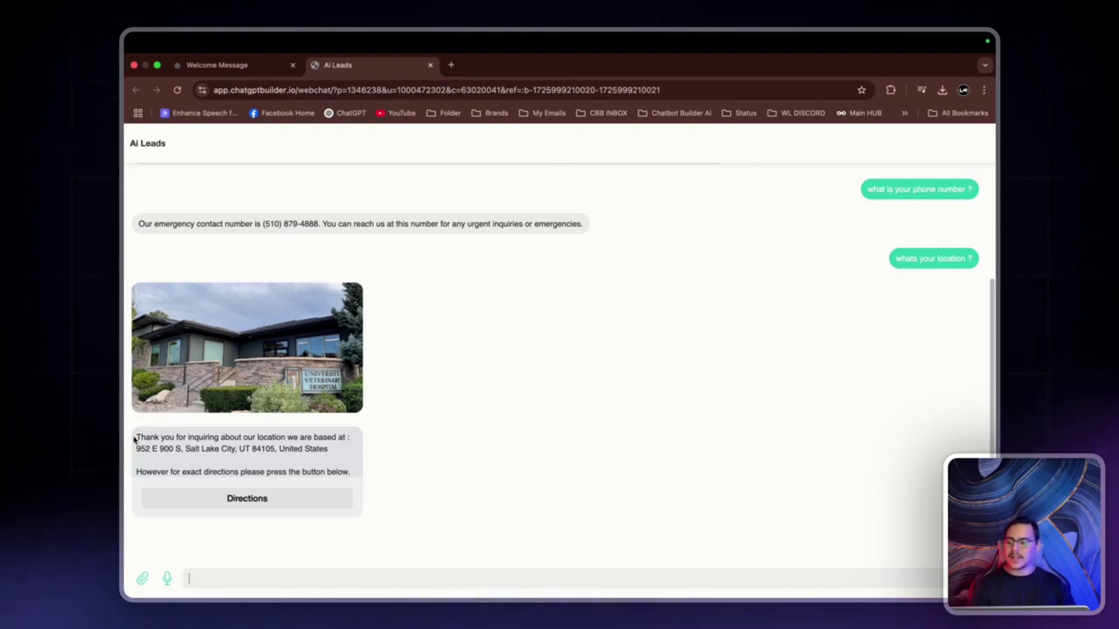
drag(135, 439, 349, 449)
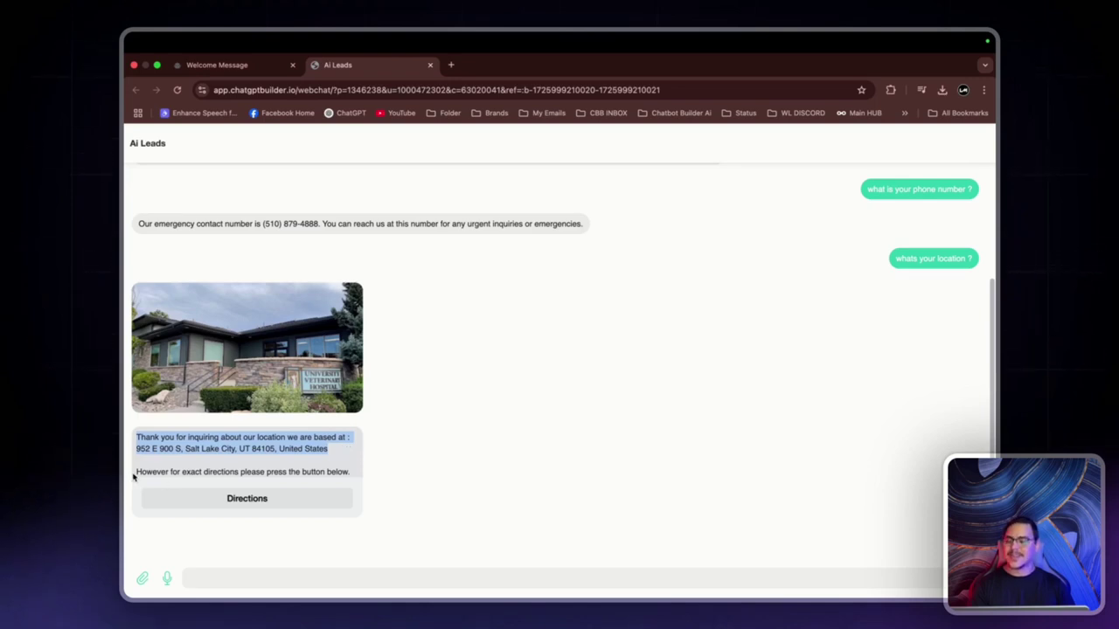
drag(136, 472, 339, 472)
click(357, 475)
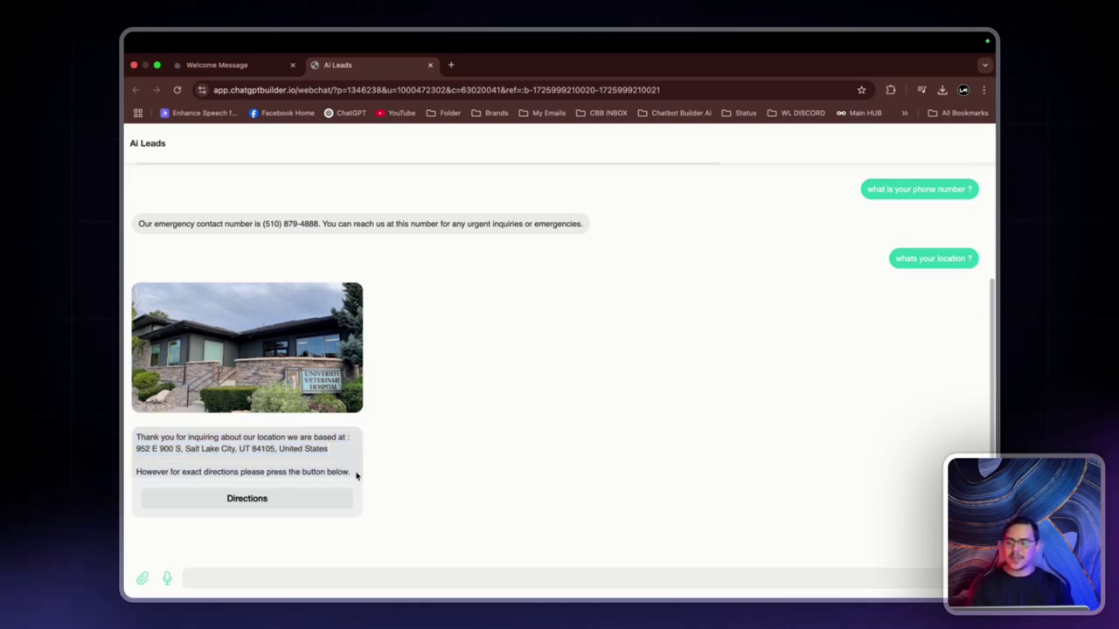
Open the Directions link from the location reply and inspect the hospital's pin close up on Google Maps
click(244, 498)
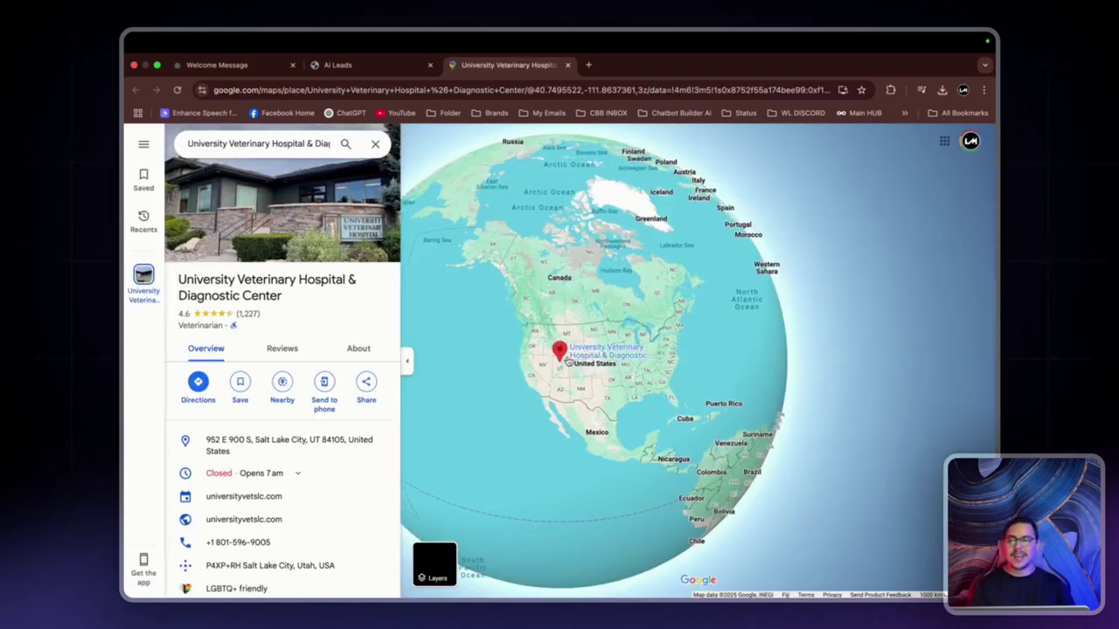
scroll(568, 361, up, 3)
scroll(531, 394, up, 10)
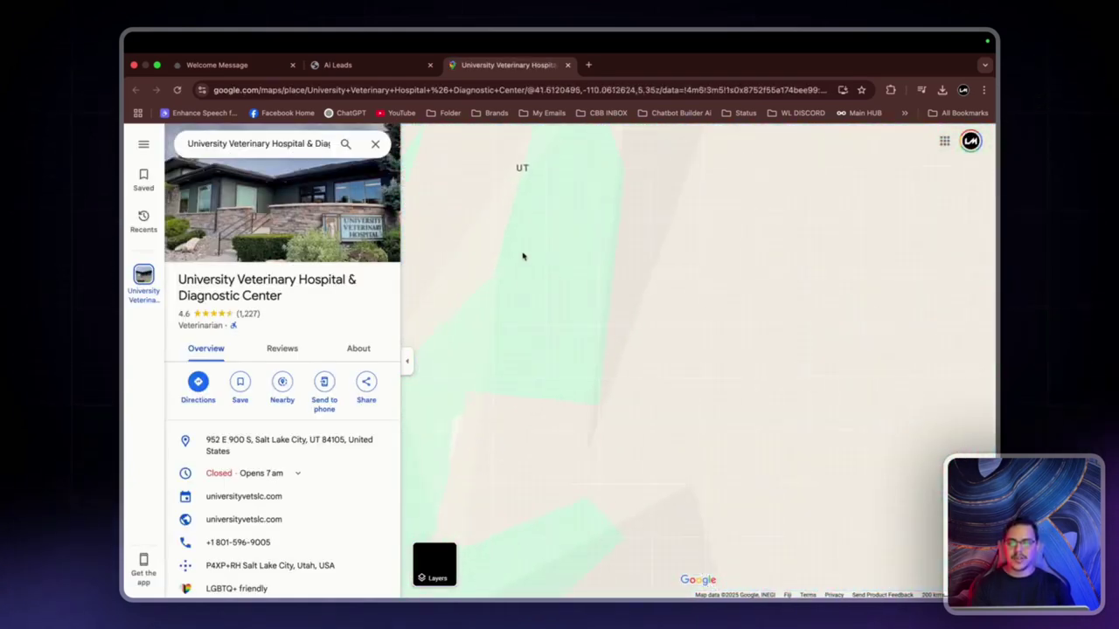
drag(610, 210, 617, 486)
scroll(638, 437, up, 2)
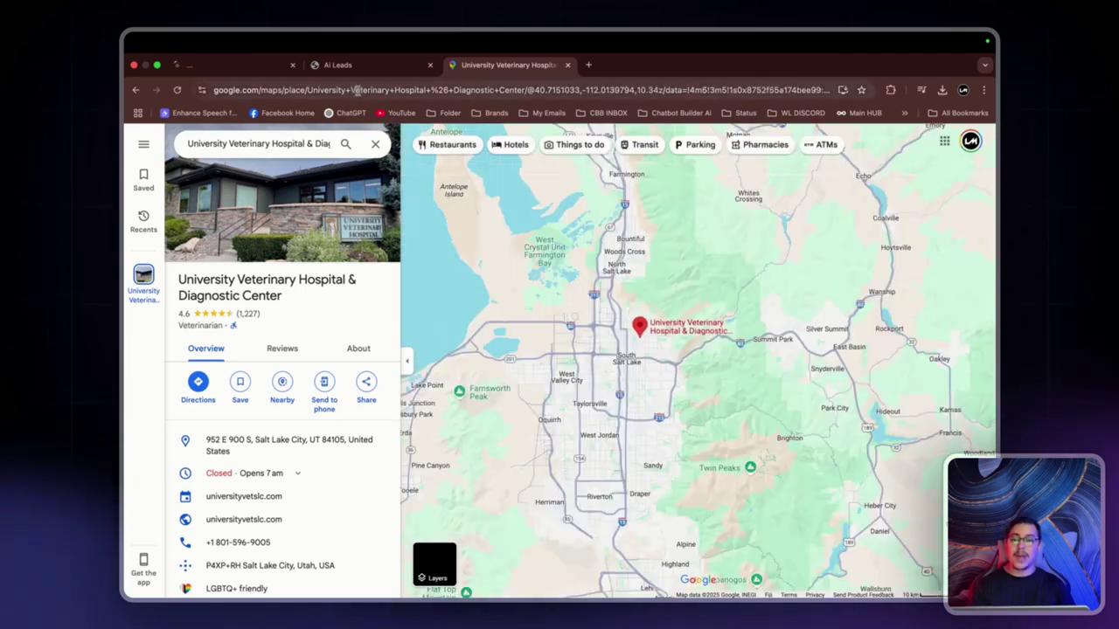
Open the webchat conversation in the chatbot builder's Inbox, show executed actions, and check which function the location question triggered
click(227, 65)
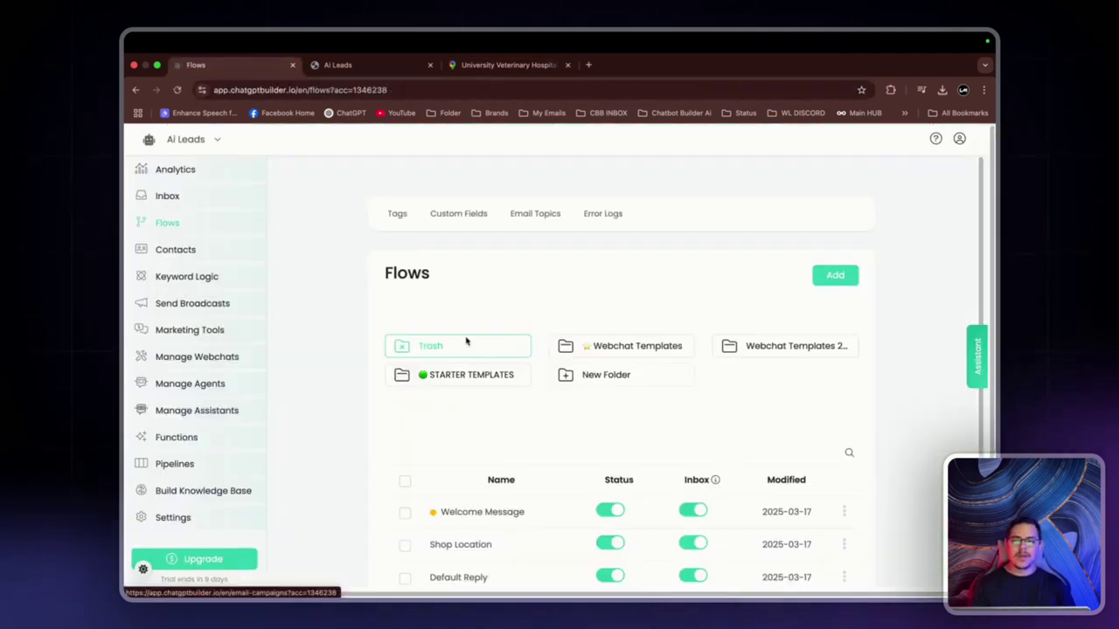
click(184, 202)
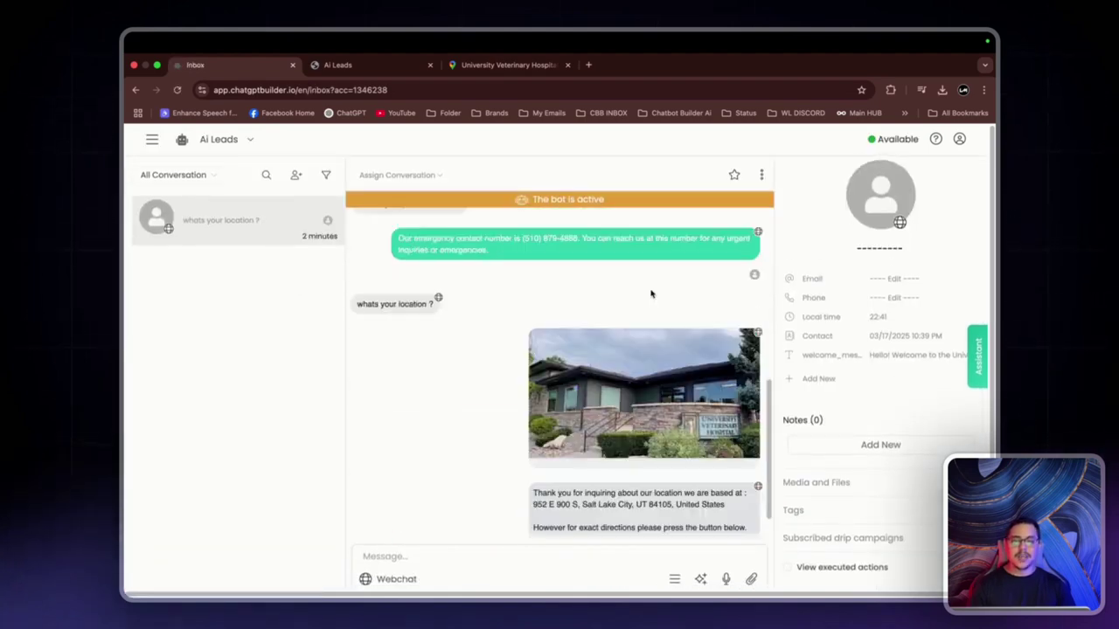
click(786, 567)
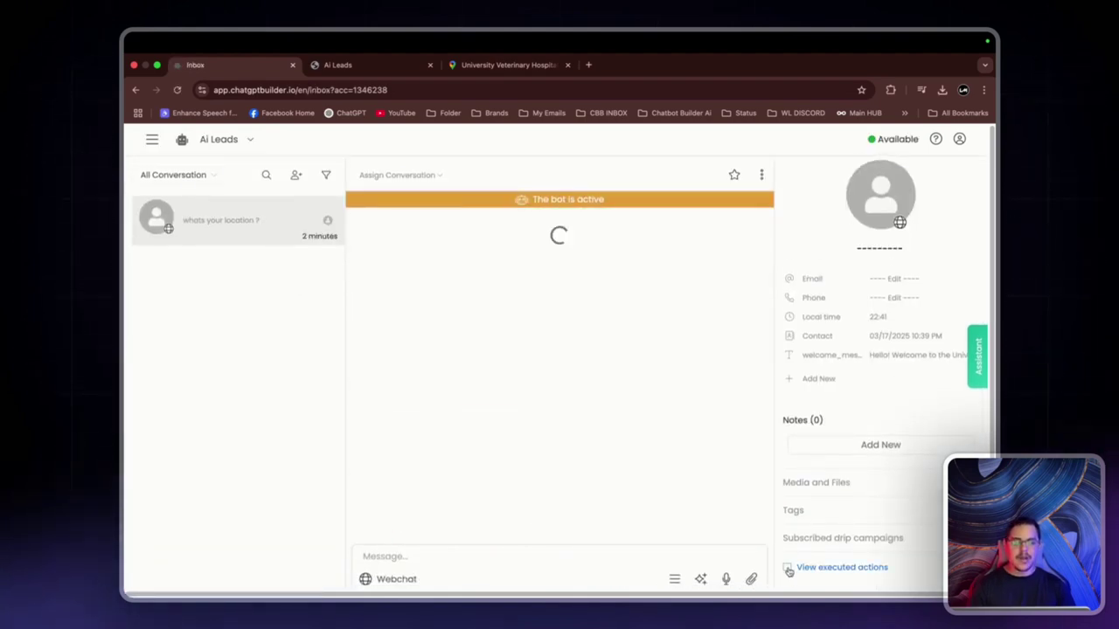
scroll(477, 332, up, 15)
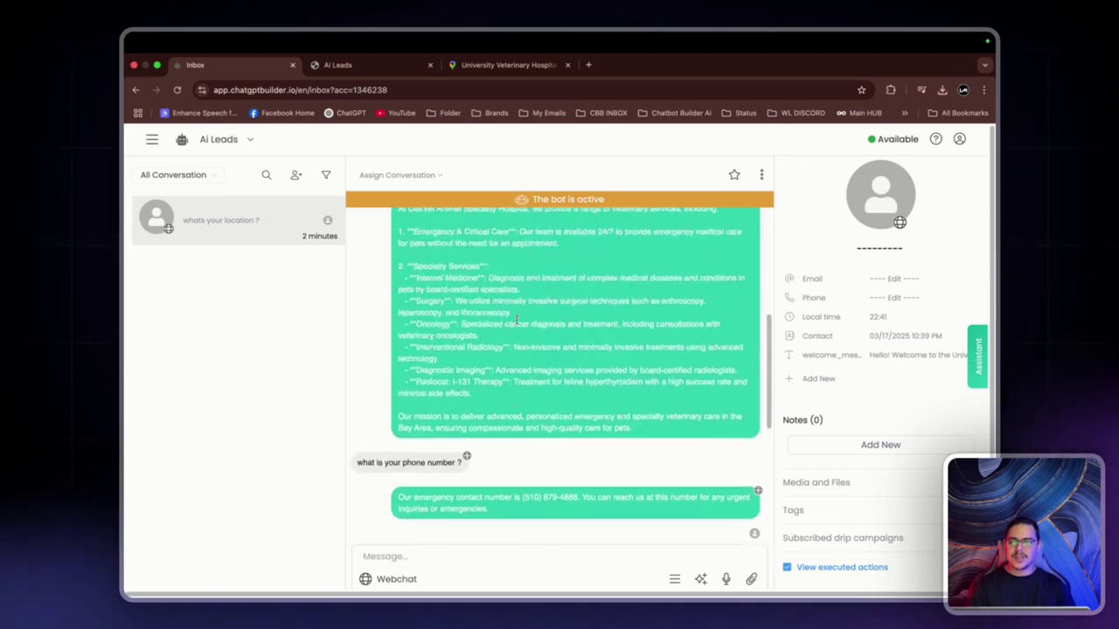
scroll(515, 251, down, 10)
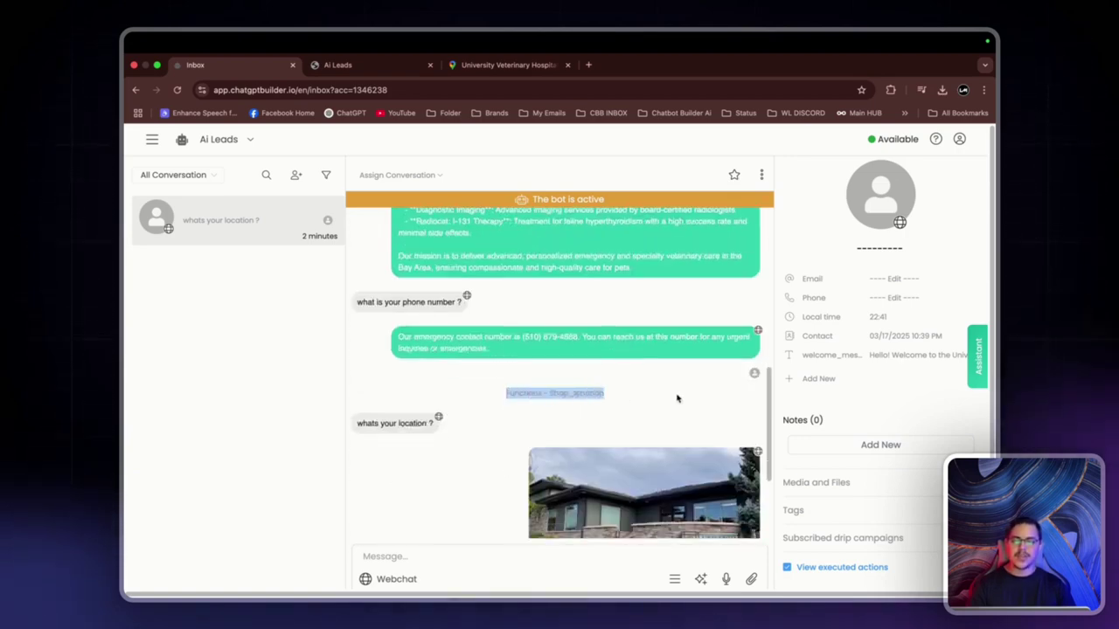
scroll(674, 395, down, 2)
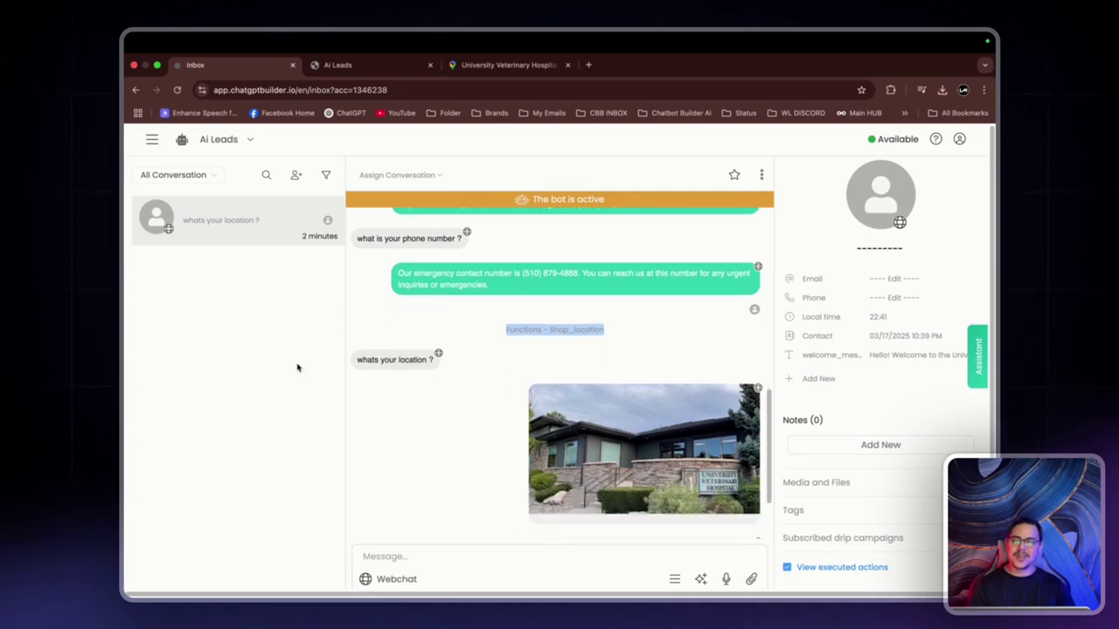
scroll(495, 367, down, 3)
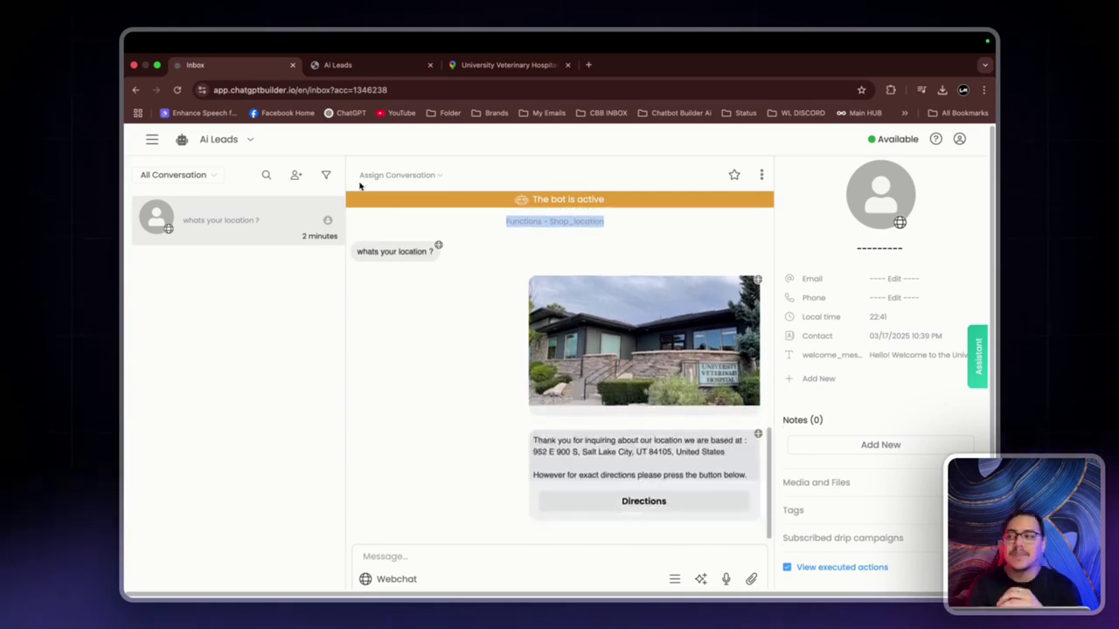